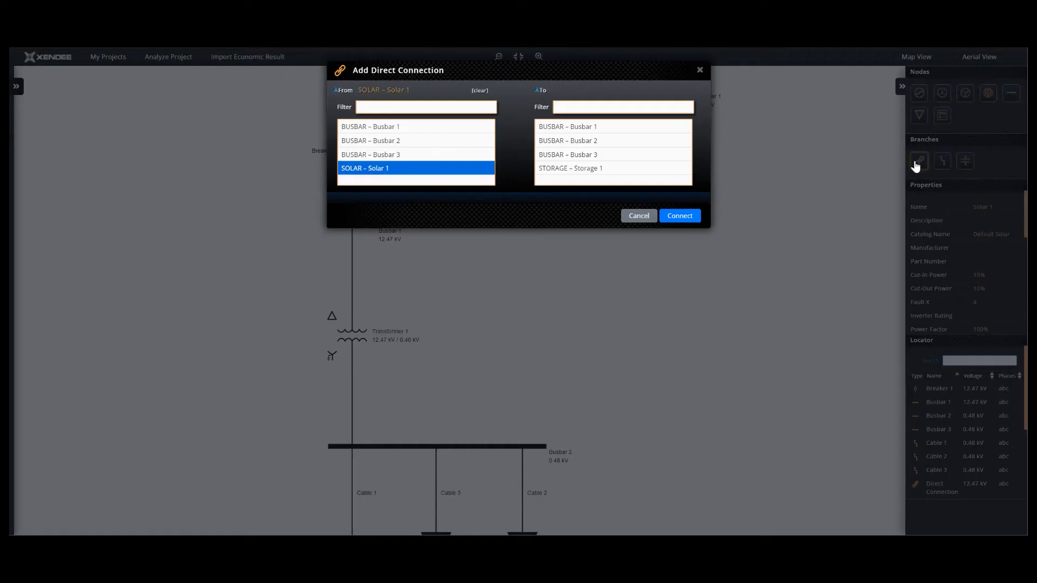
Add direct connections from Solar 1 to Busbar 3 and from Busbar 3 to Storage 1.
click(553, 155)
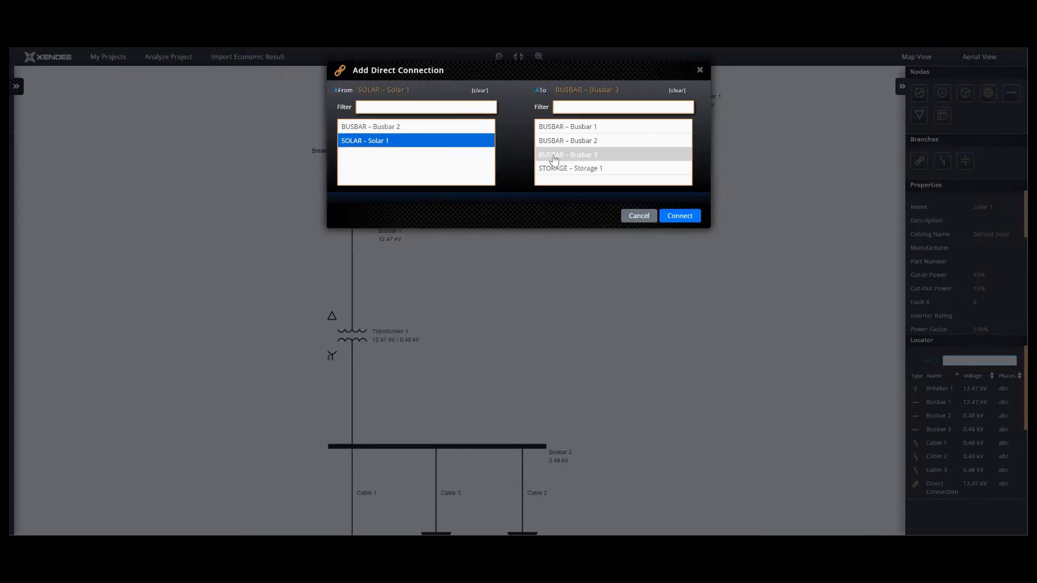
click(696, 218)
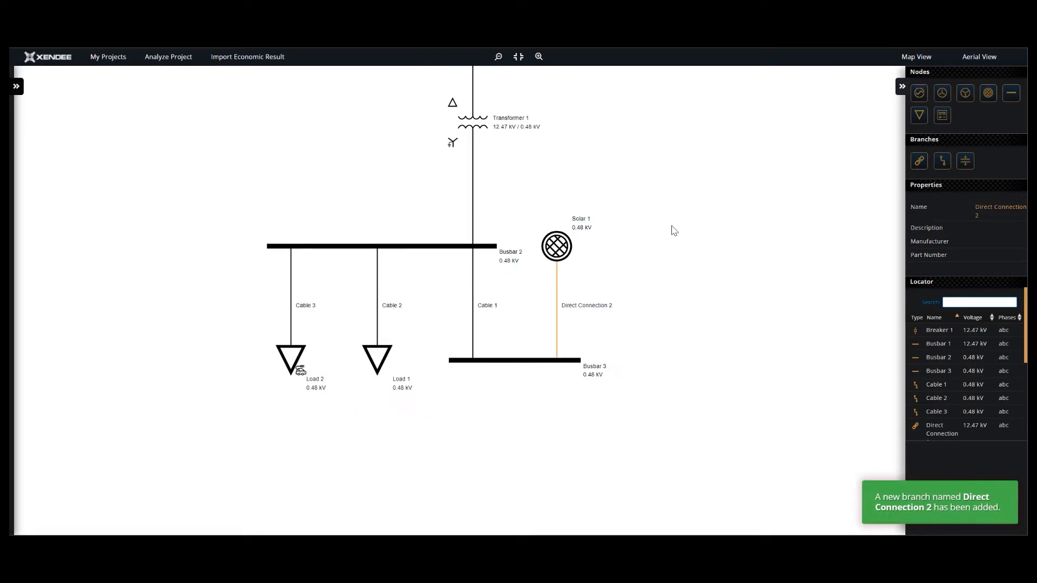
click(529, 369)
click(919, 161)
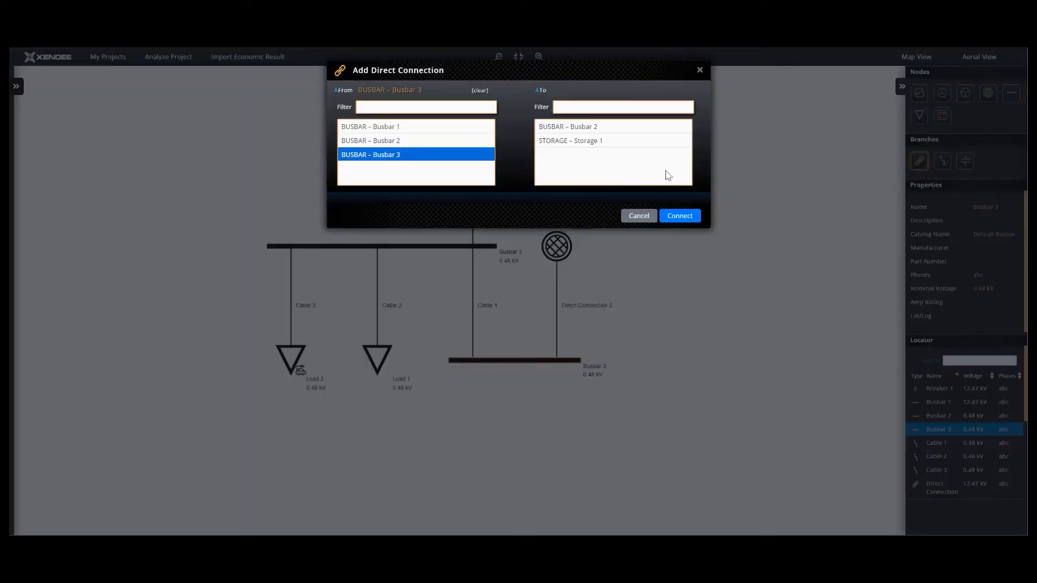
click(594, 141)
click(680, 218)
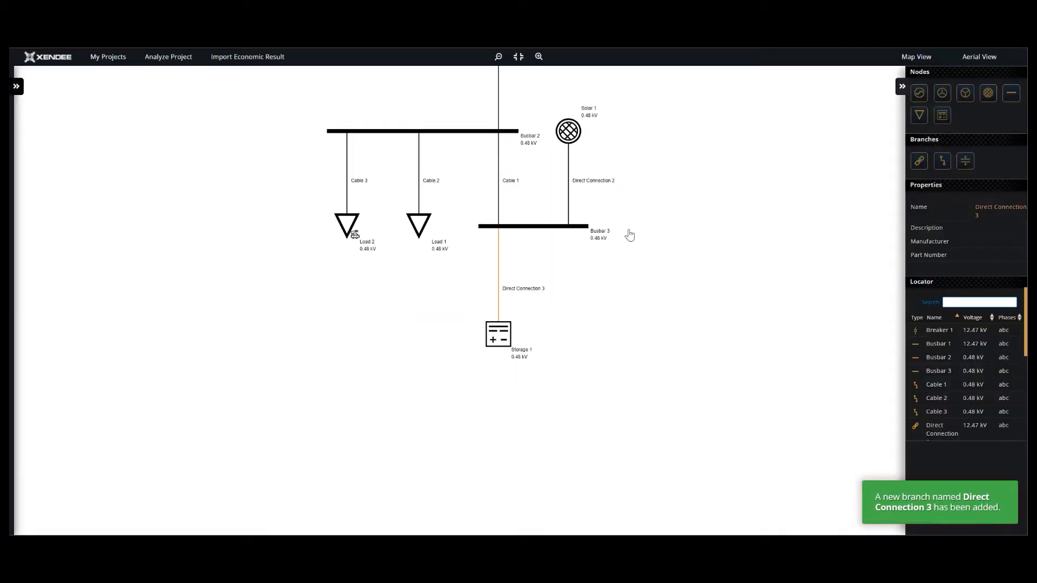
Rename Busbar 3 as Microgrid Bus and save the change.
click(517, 345)
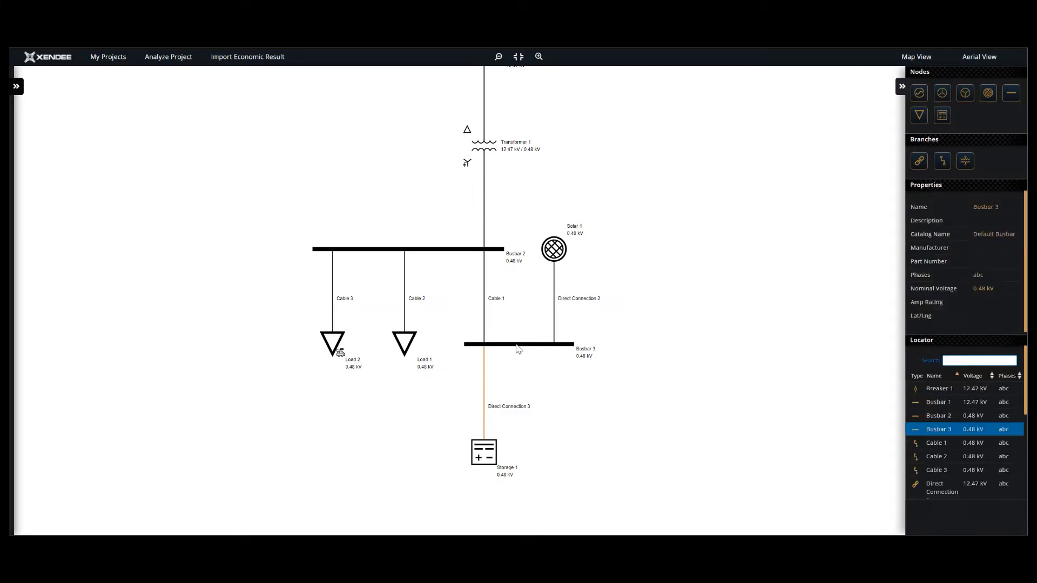
double_click(518, 345)
drag(416, 100, 346, 102)
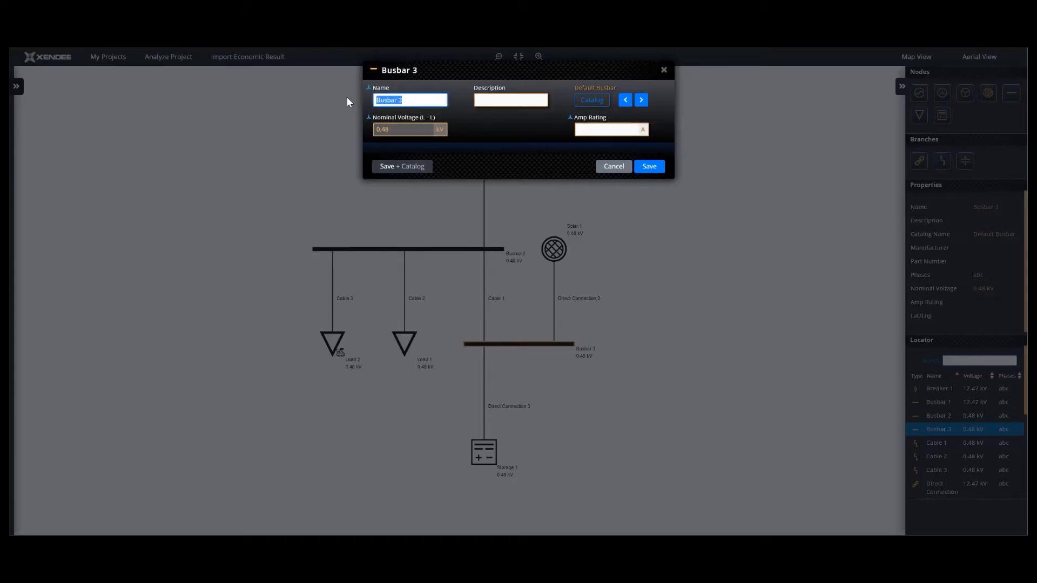
text(Microgrid Bus)
click(651, 169)
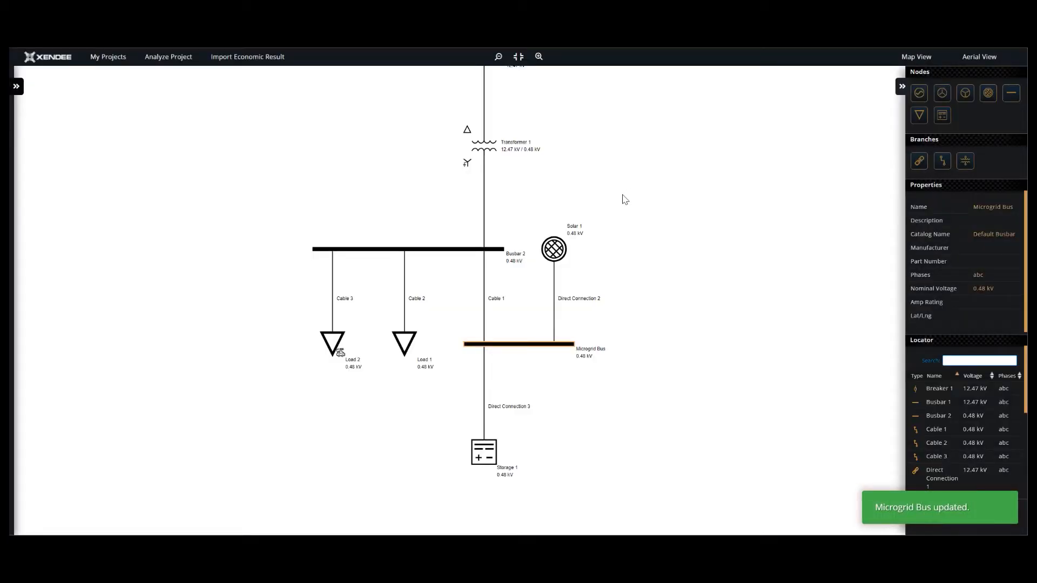
Set Solar 1's rated power to 200 kW, review its advanced inverter and array settings, and save.
click(551, 256)
double_click(551, 256)
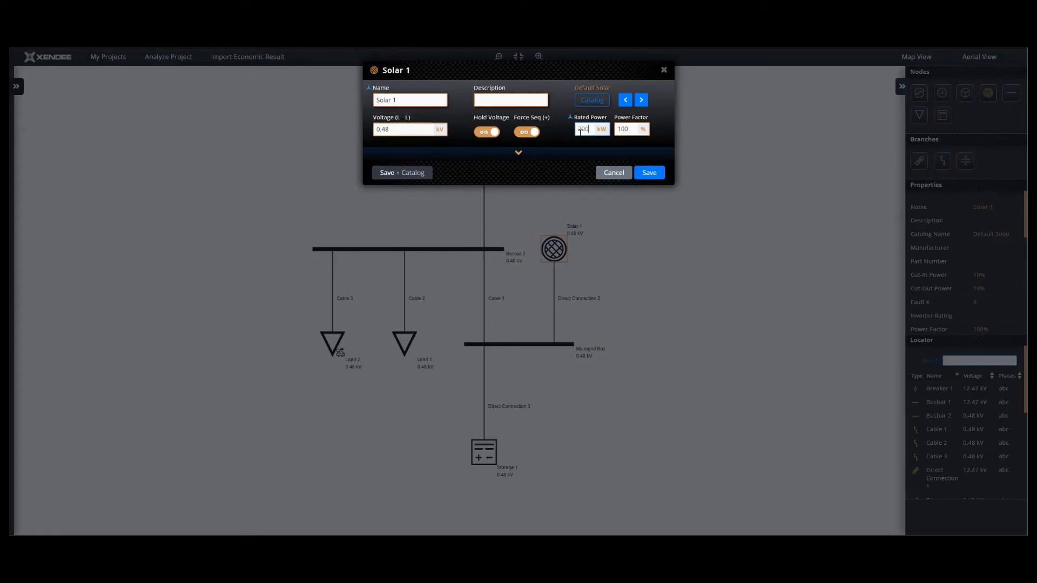
click(524, 153)
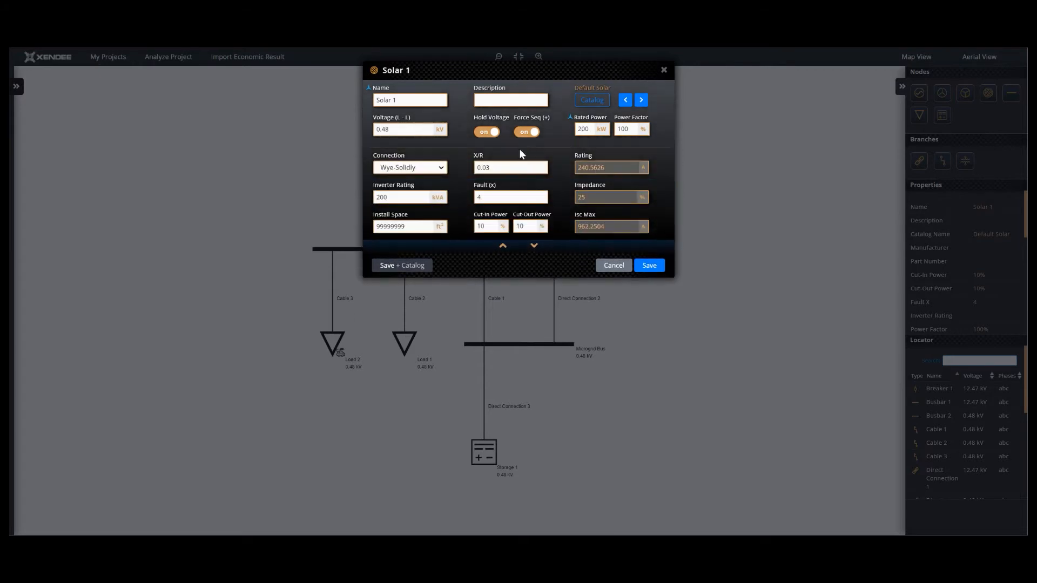
click(534, 247)
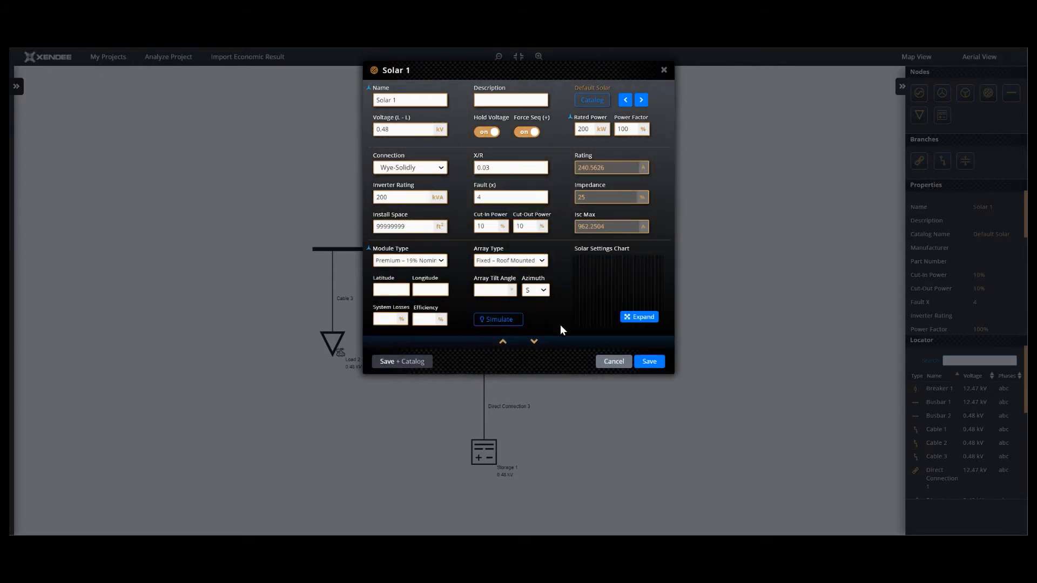
click(641, 362)
Set Storage 1's inverter rated power to 300 kW and its storage rated capacity to 1000 kWh.
click(479, 449)
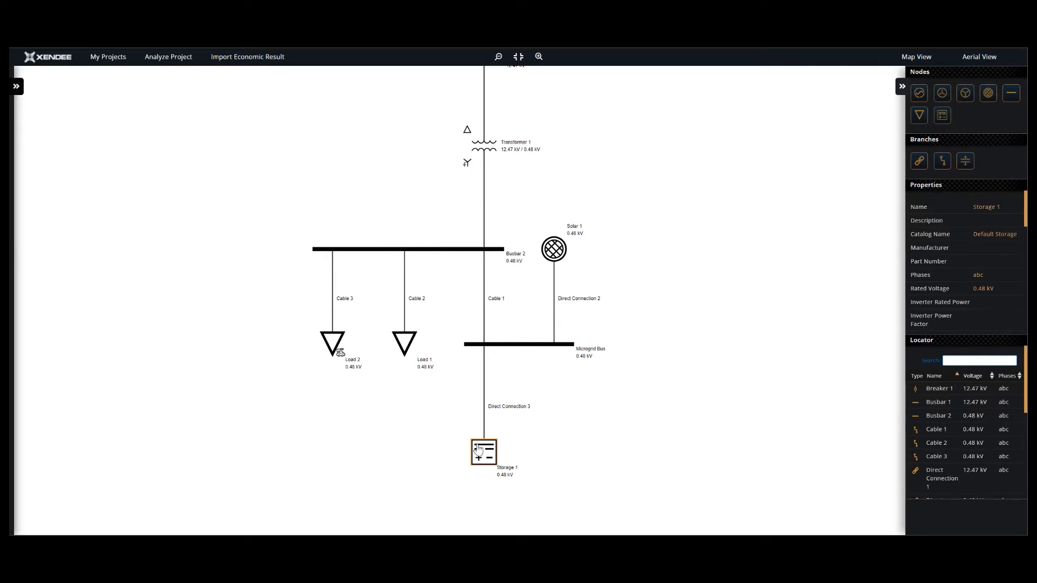
double_click(478, 449)
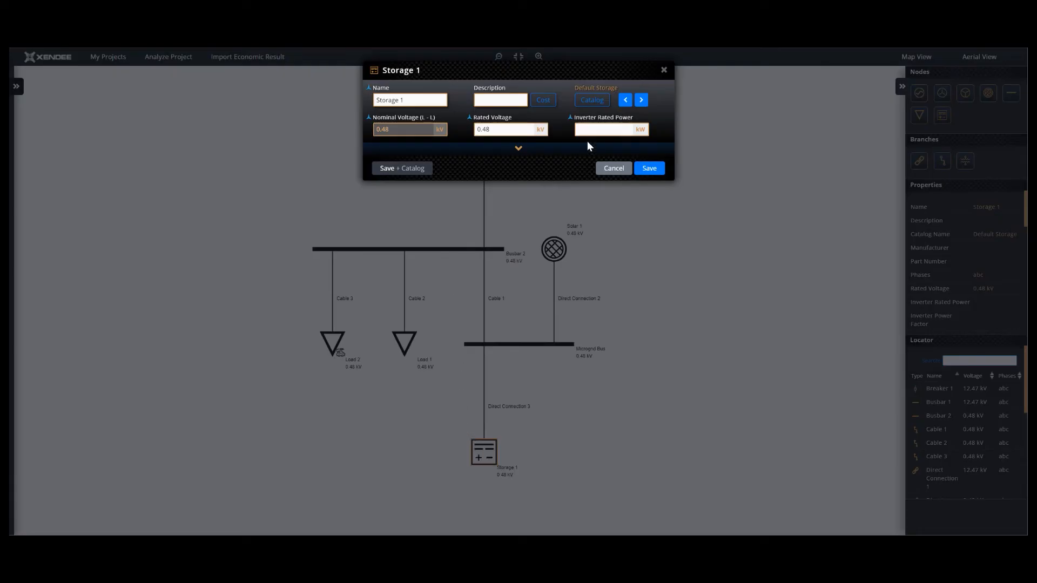
click(595, 129)
text(300)
click(518, 148)
click(503, 197)
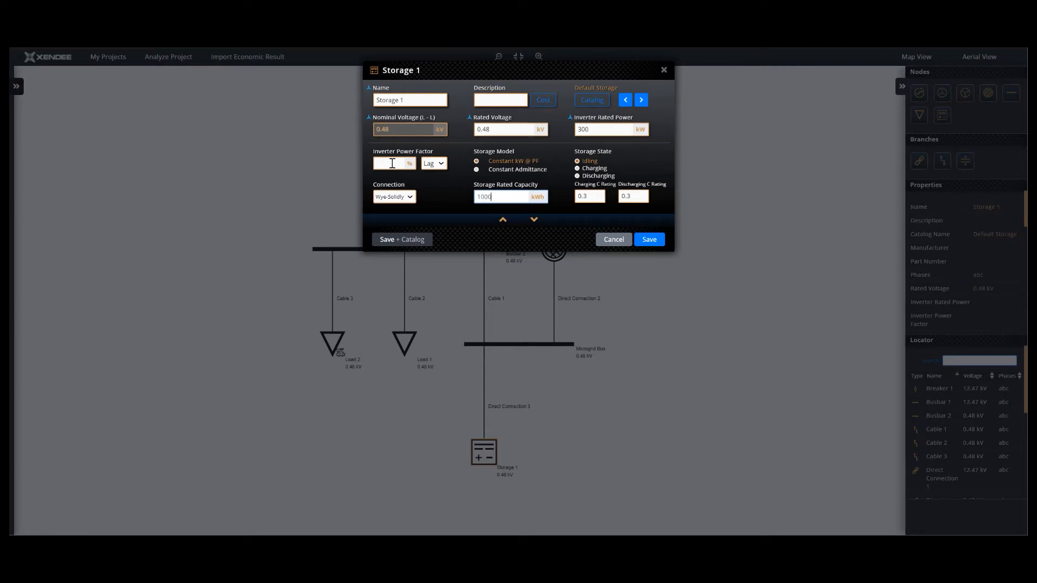
Set Storage 1's inverter power factor to 96%, check its stored charge setting, and save the storage.
click(385, 162)
text(96)
click(535, 221)
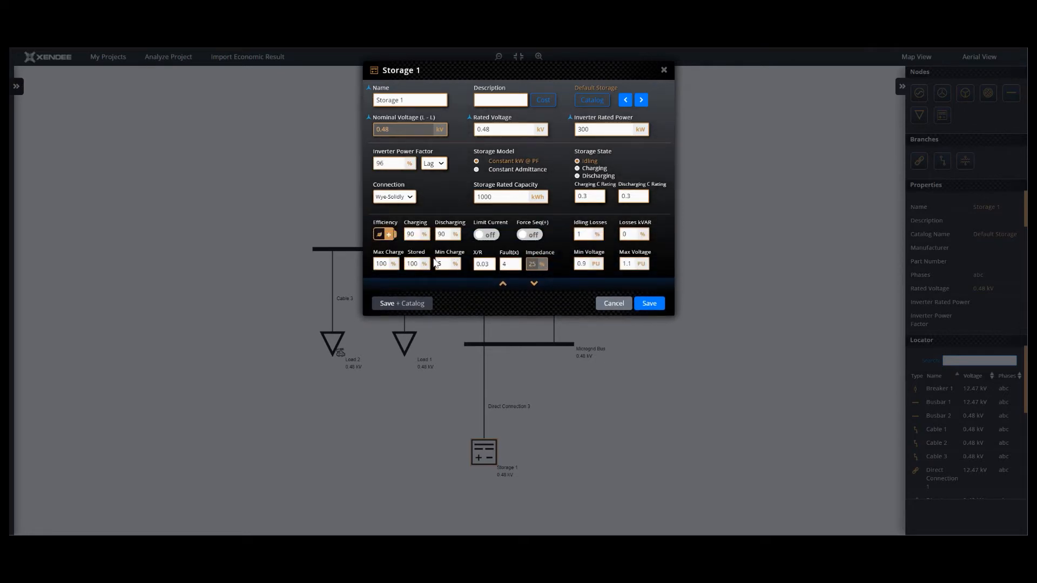
mouse_move(417, 262)
drag(418, 263, 405, 264)
mouse_move(416, 263)
click(658, 304)
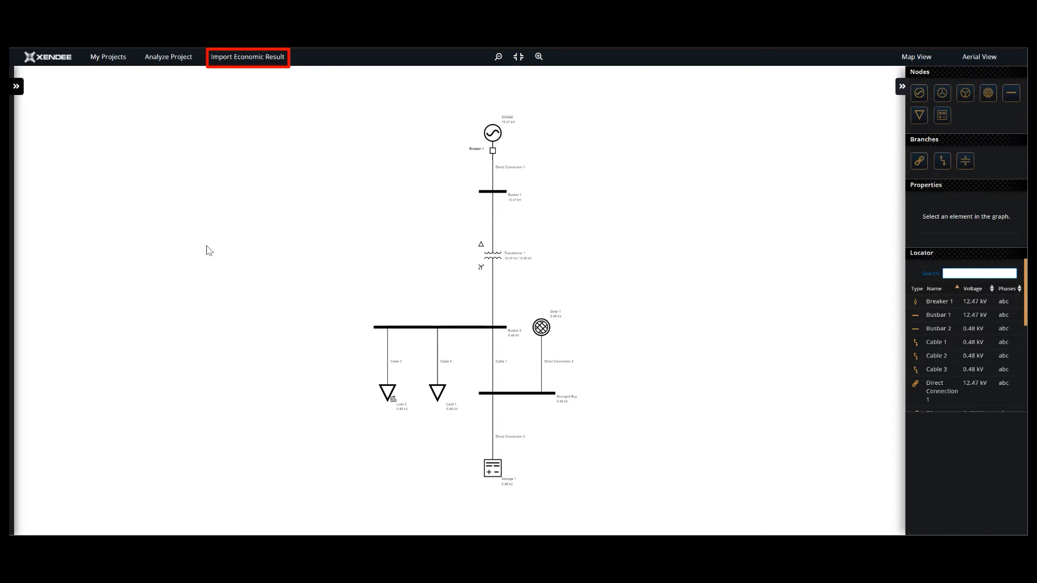
Start a new economic import from Optimization #11 of Lesson 7 Project, accepting the 100% equipment allocations.
click(217, 58)
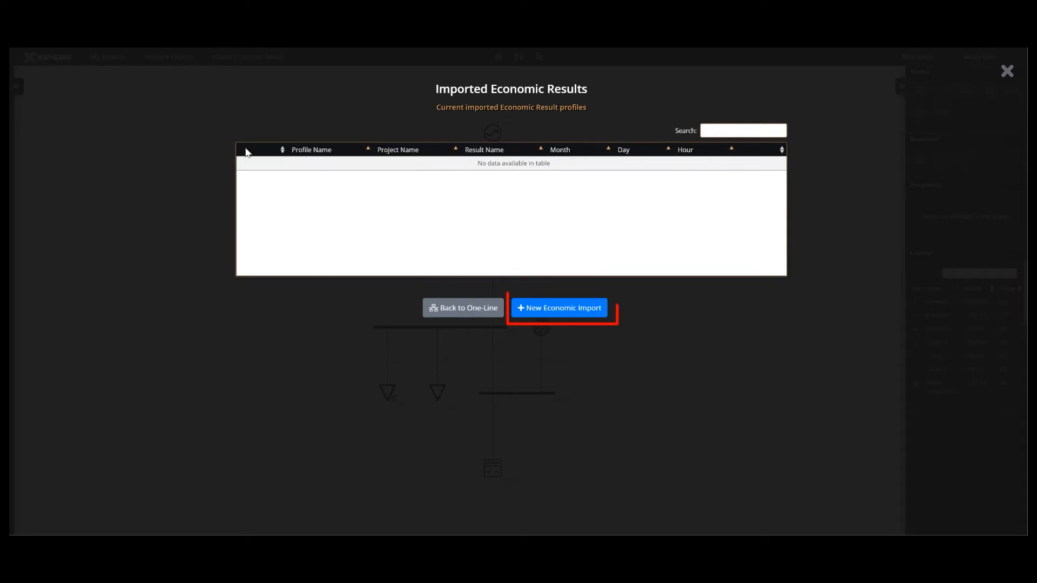
click(542, 309)
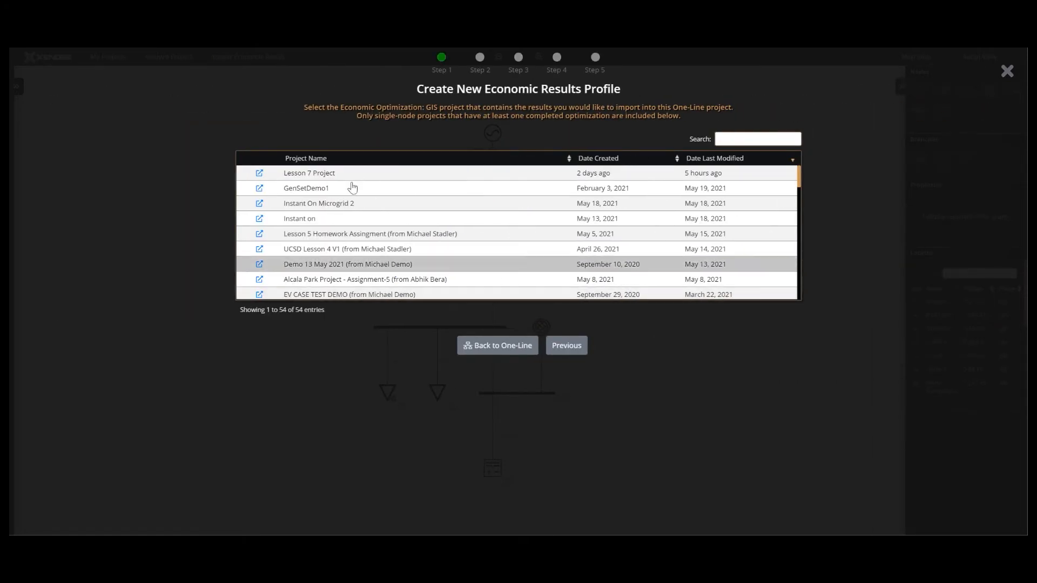
click(336, 172)
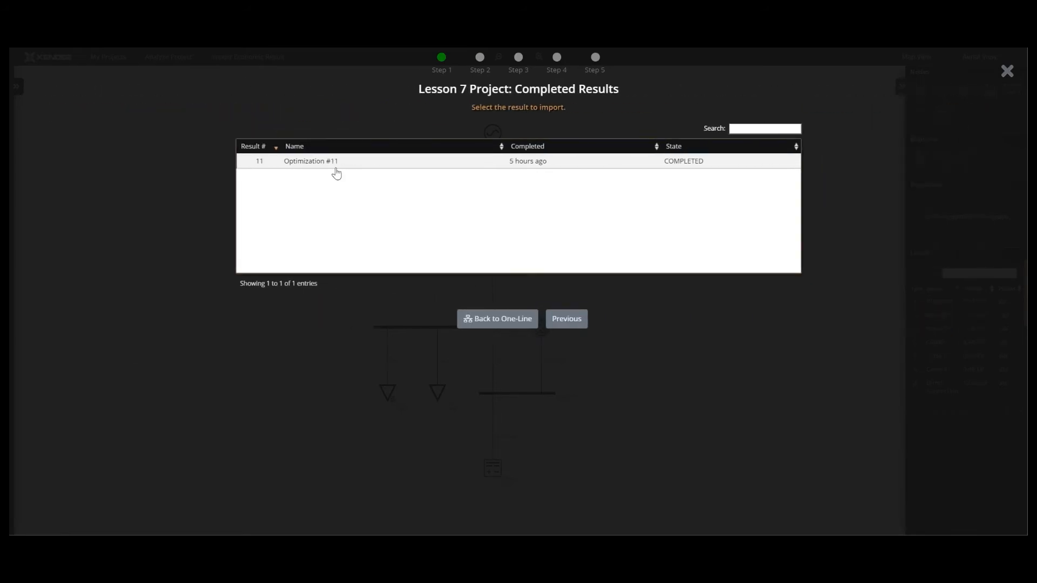
click(338, 169)
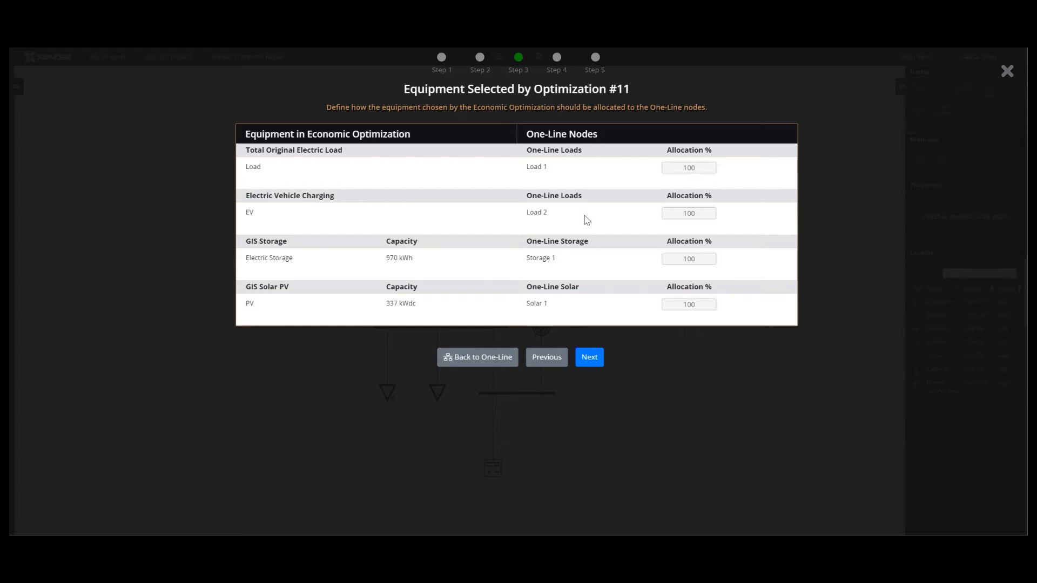
click(585, 360)
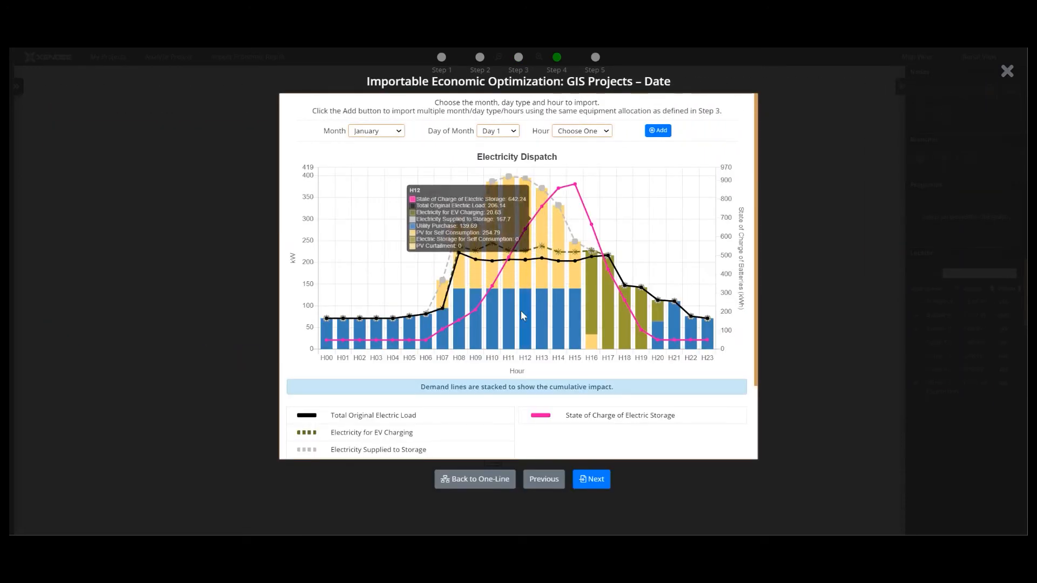
Choose July, Day 15, hour H12 as the first dispatch time to import.
click(397, 133)
click(386, 264)
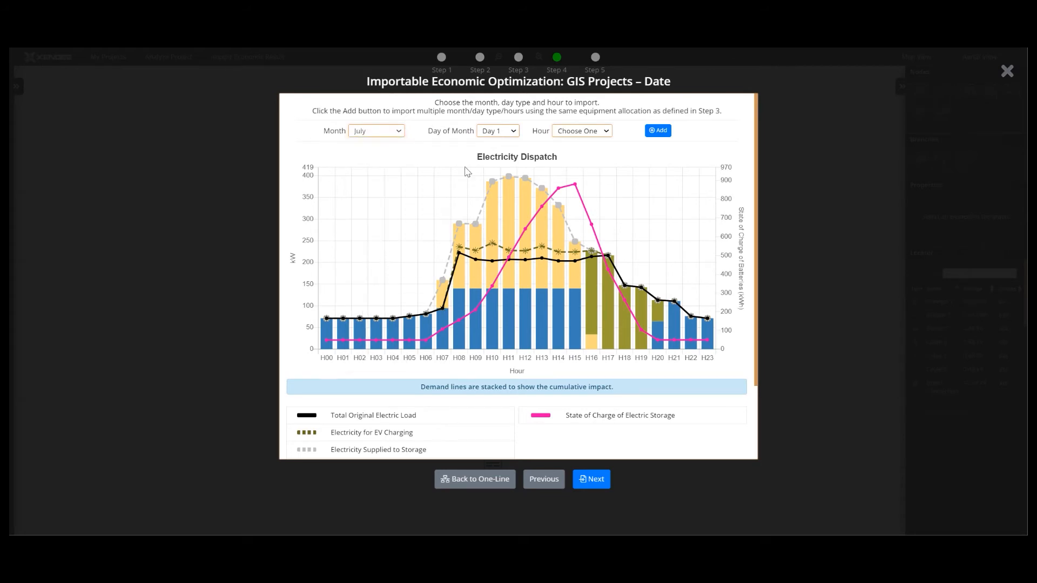
click(508, 131)
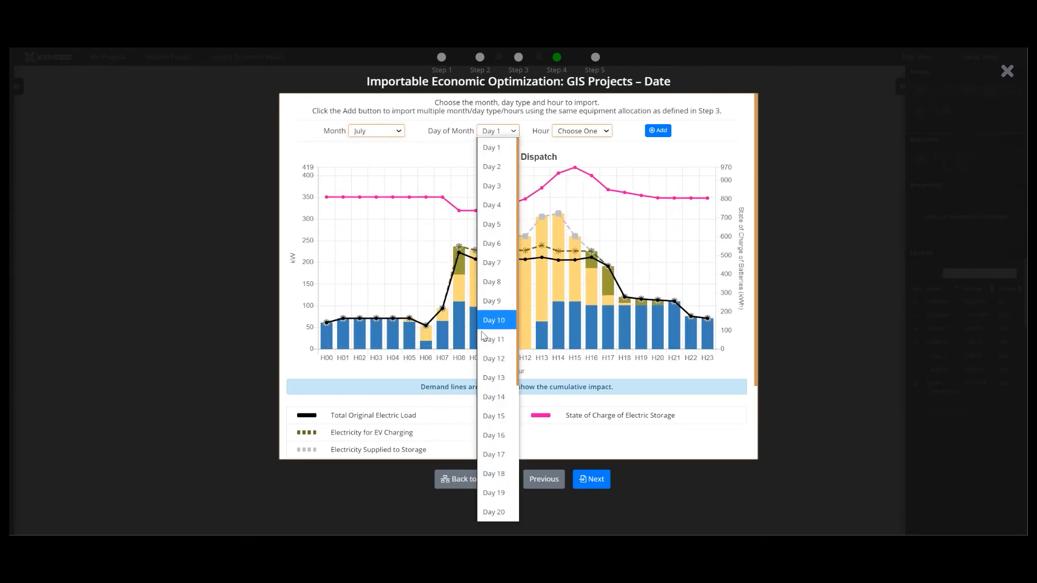
click(489, 416)
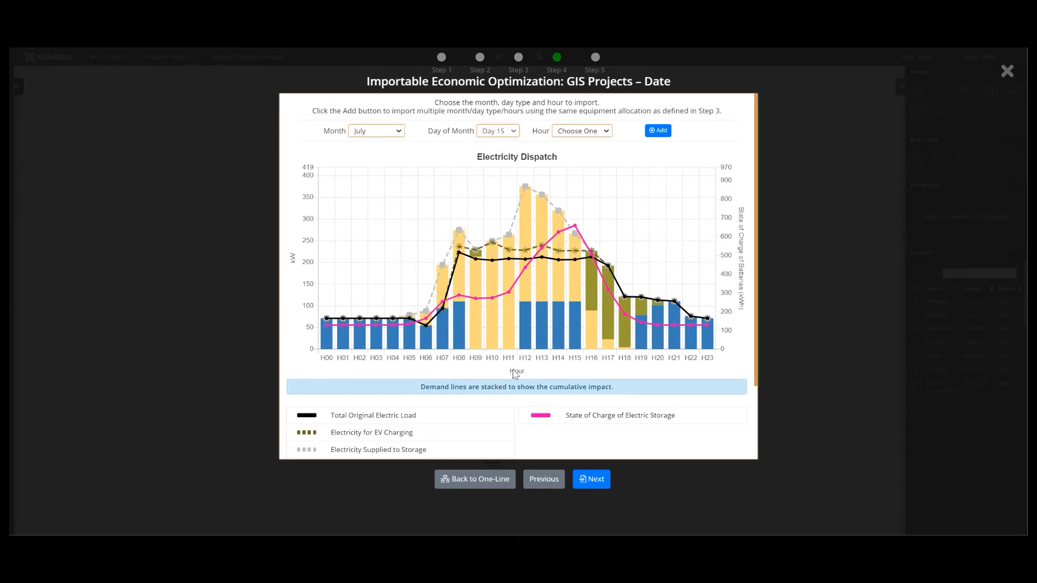
mouse_move(522, 323)
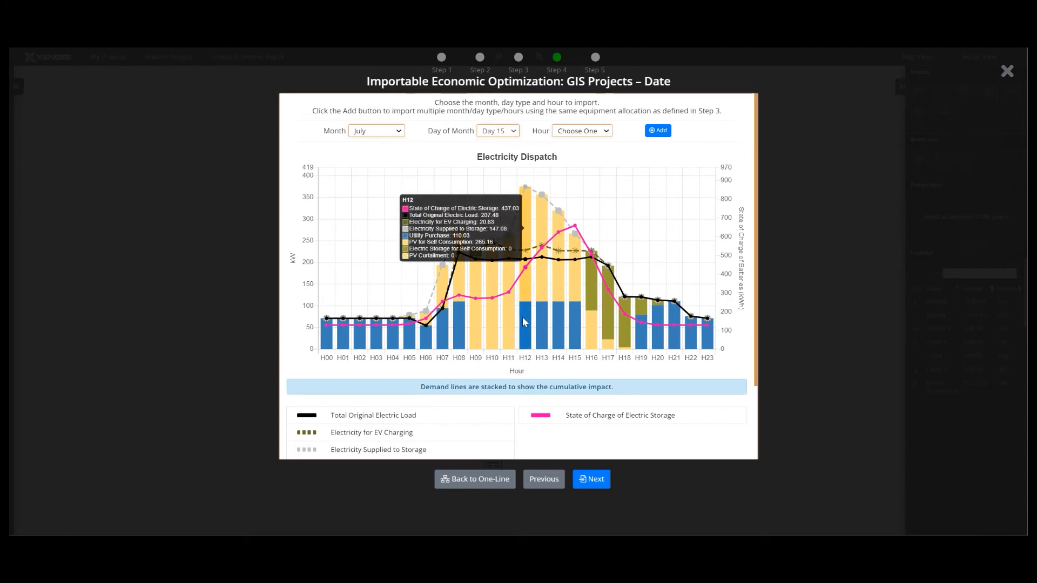
click(581, 130)
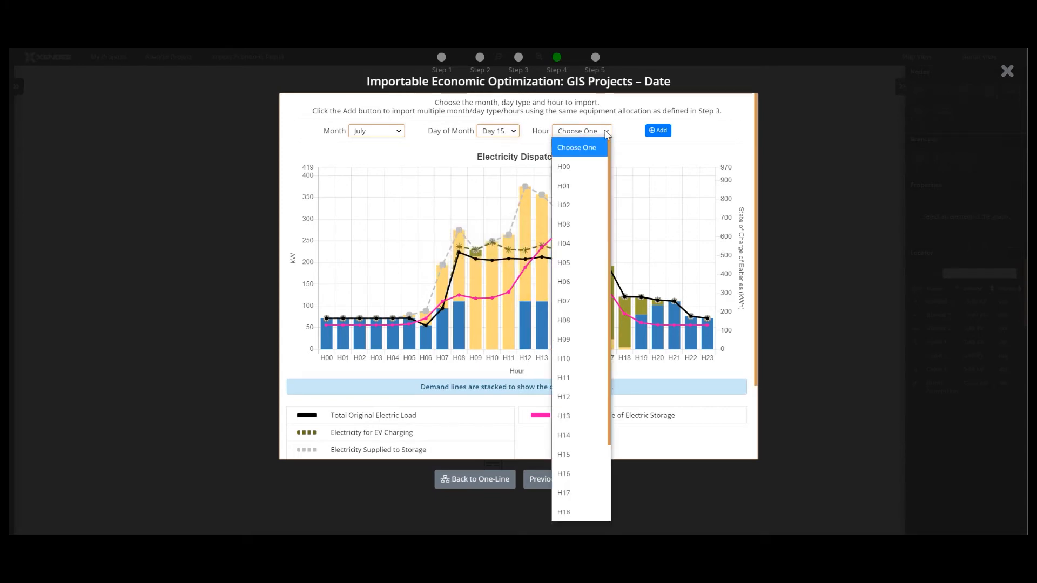
click(557, 389)
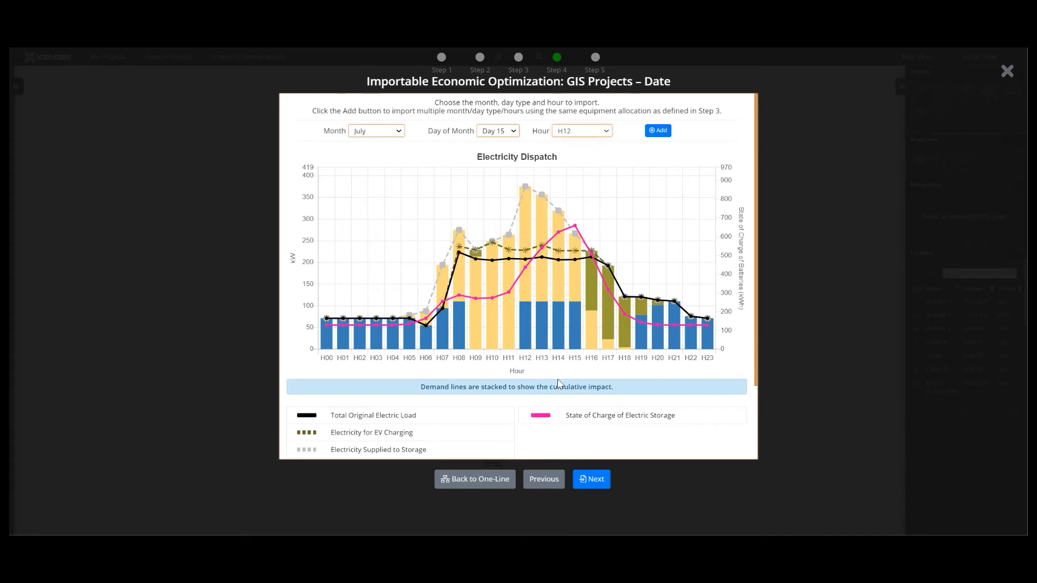
Add a second dispatch time for July, Day 15 at hour H09 and continue to the profile naming.
click(659, 131)
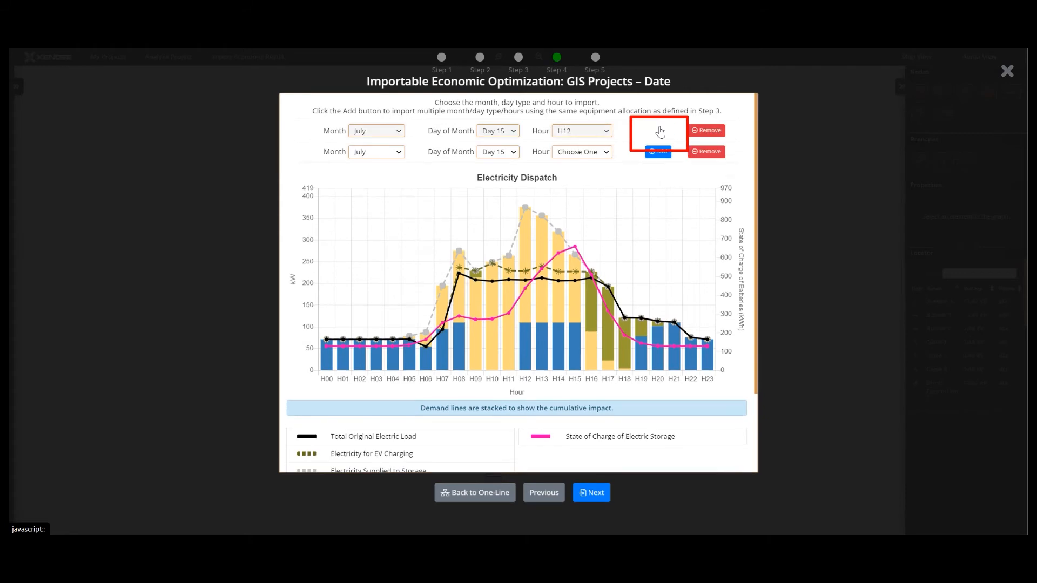
click(608, 154)
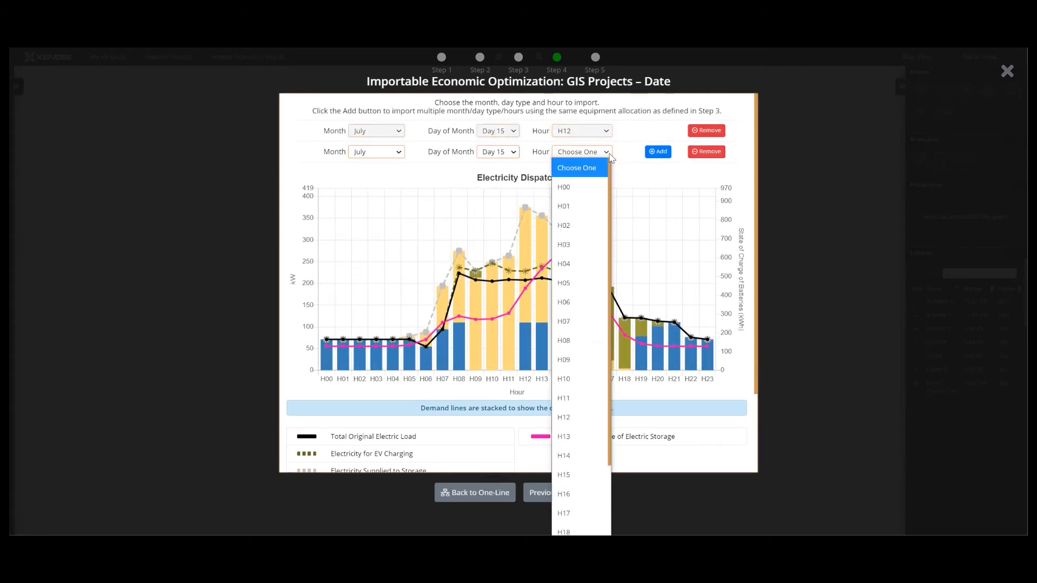
click(563, 360)
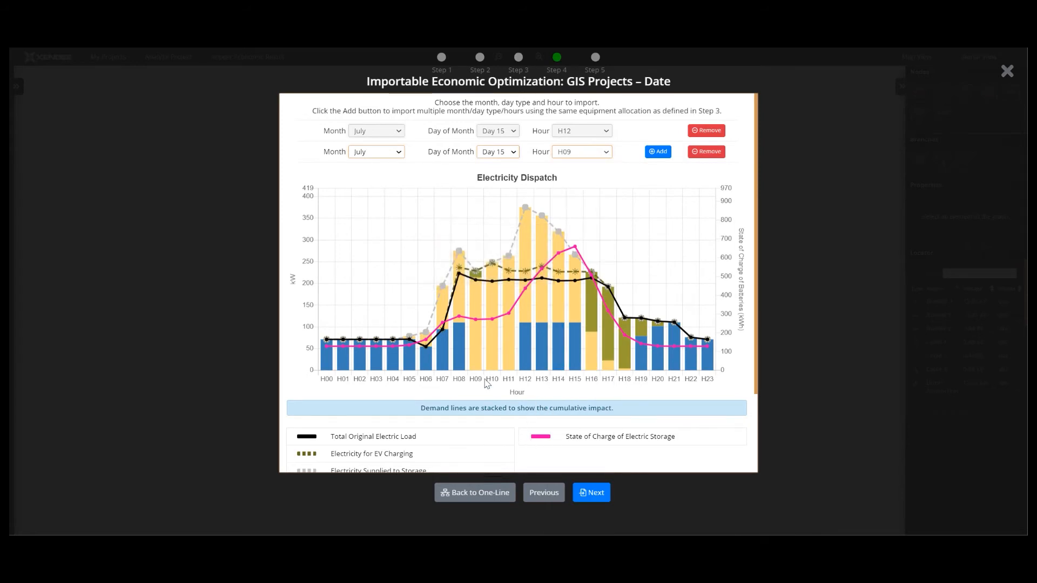
mouse_move(481, 367)
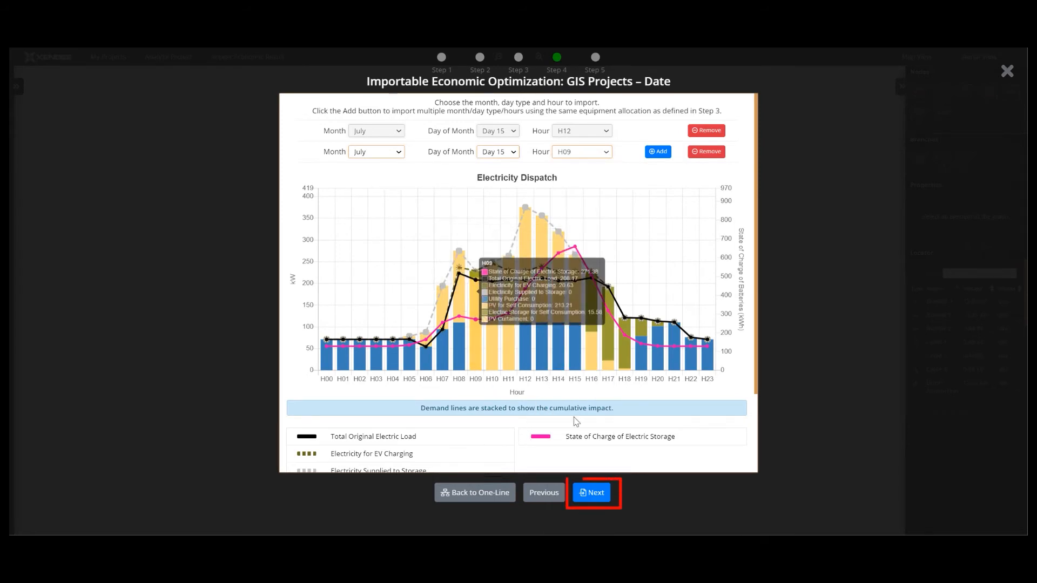
click(596, 492)
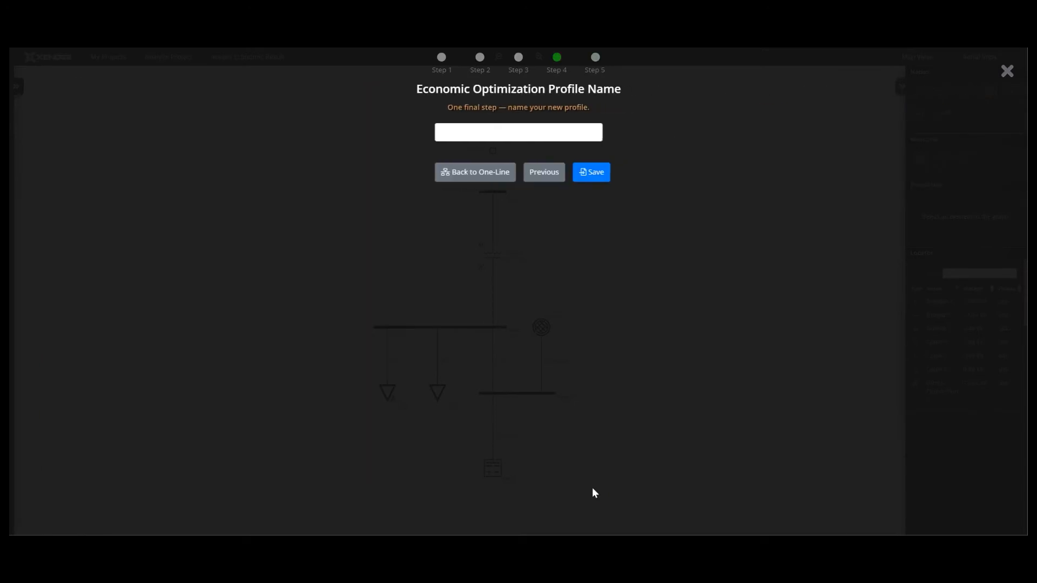
Save the economic import profile as Peak Normal and return to the one-line diagram.
click(463, 131)
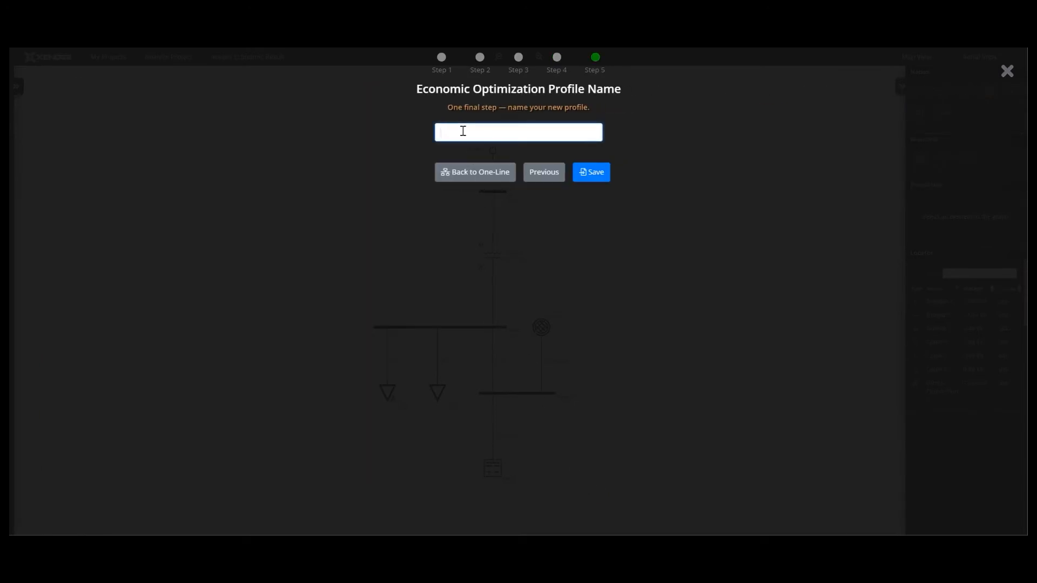
text(Peak Normal)
click(587, 173)
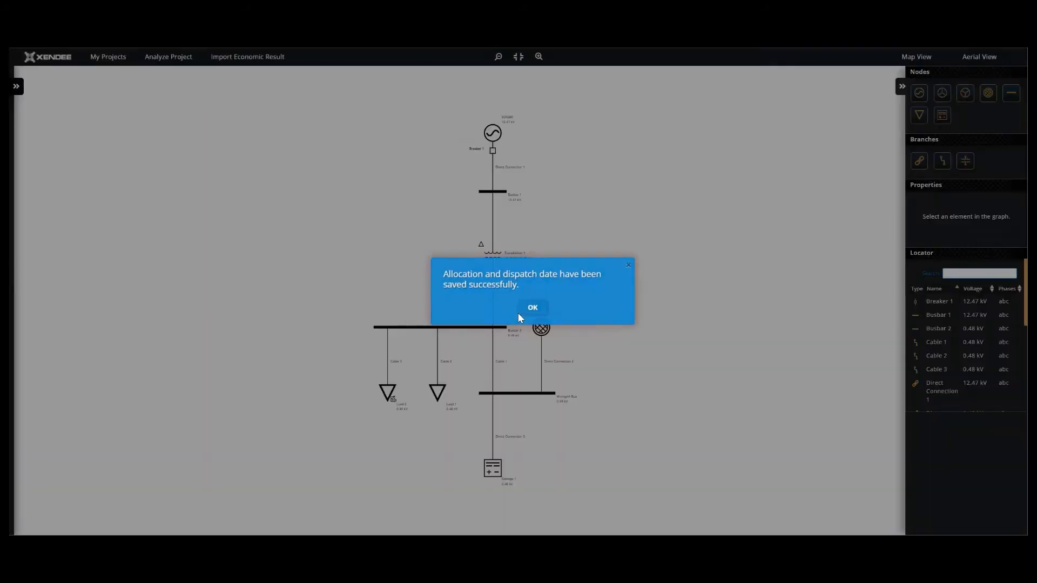
click(518, 309)
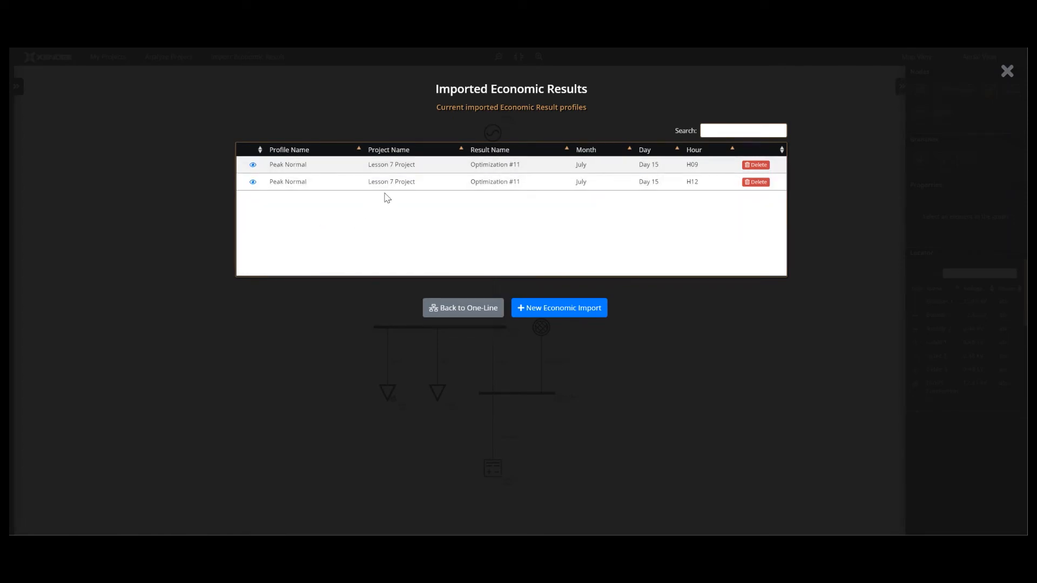
click(453, 320)
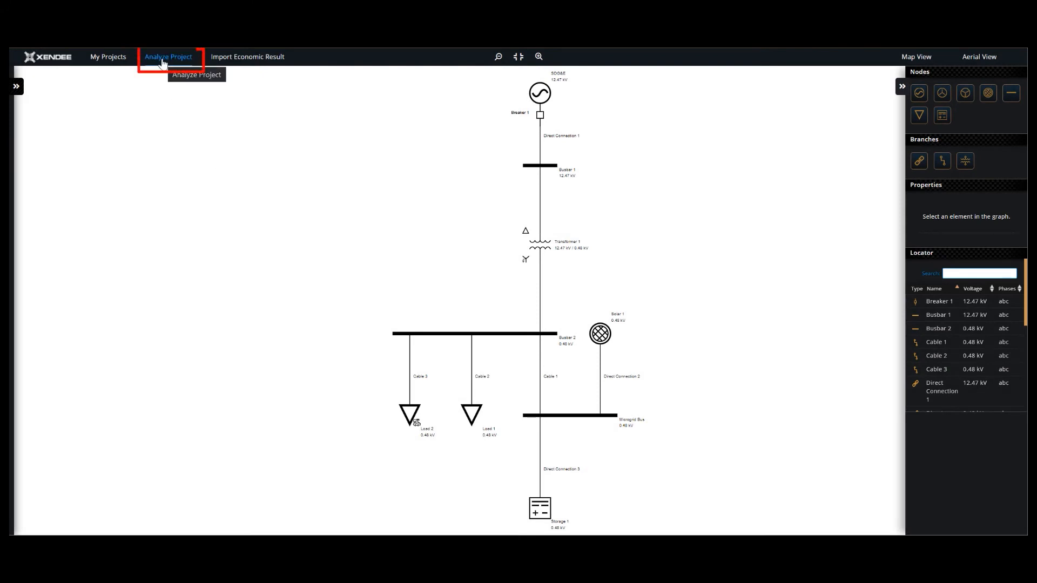
Set up a new Power Flow Analysis with SDG&E as swing bus, including only the Peak Normal July Day 15 H12 profile.
click(163, 62)
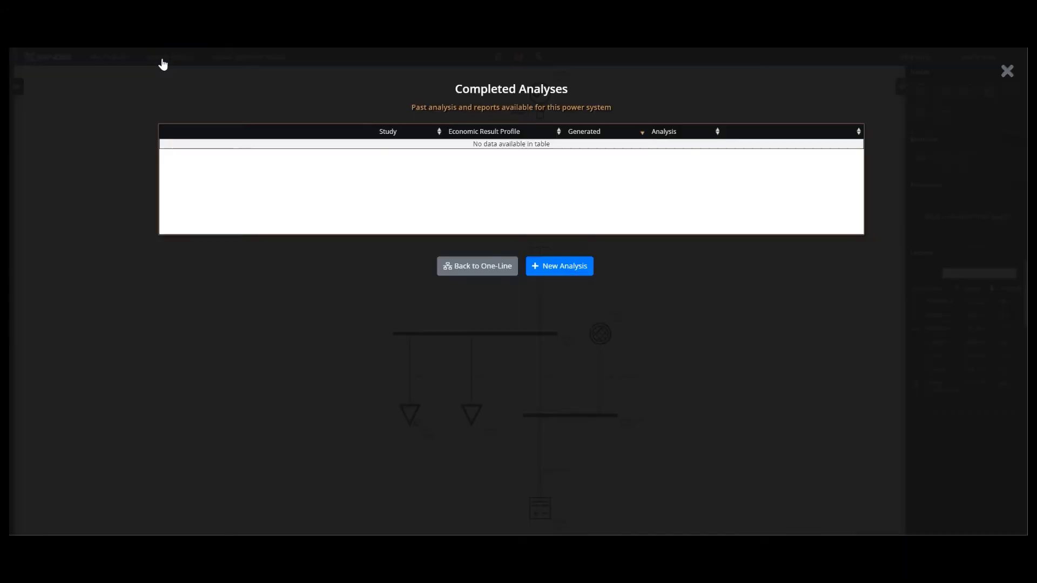
click(544, 275)
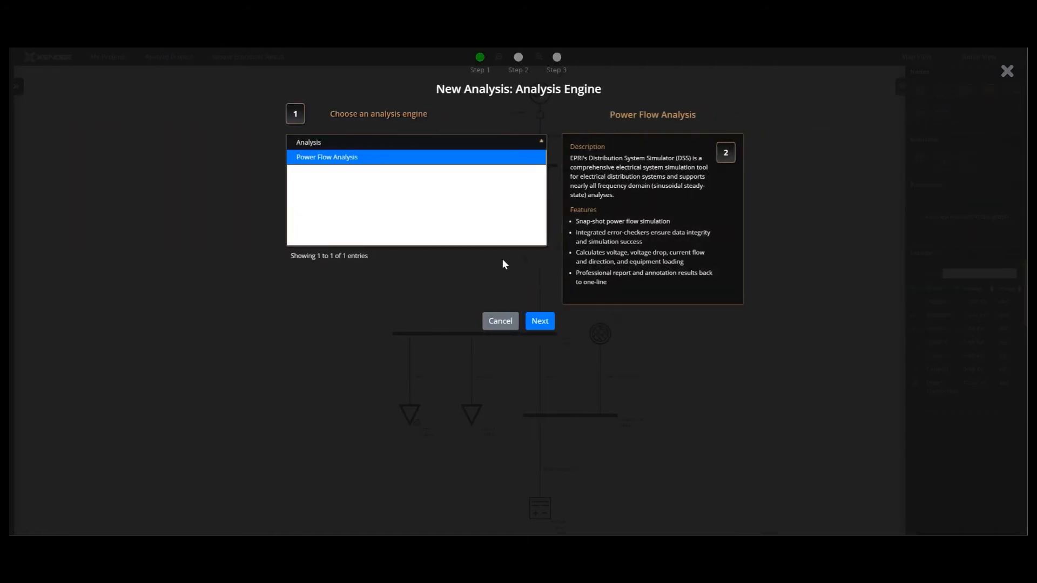
click(543, 321)
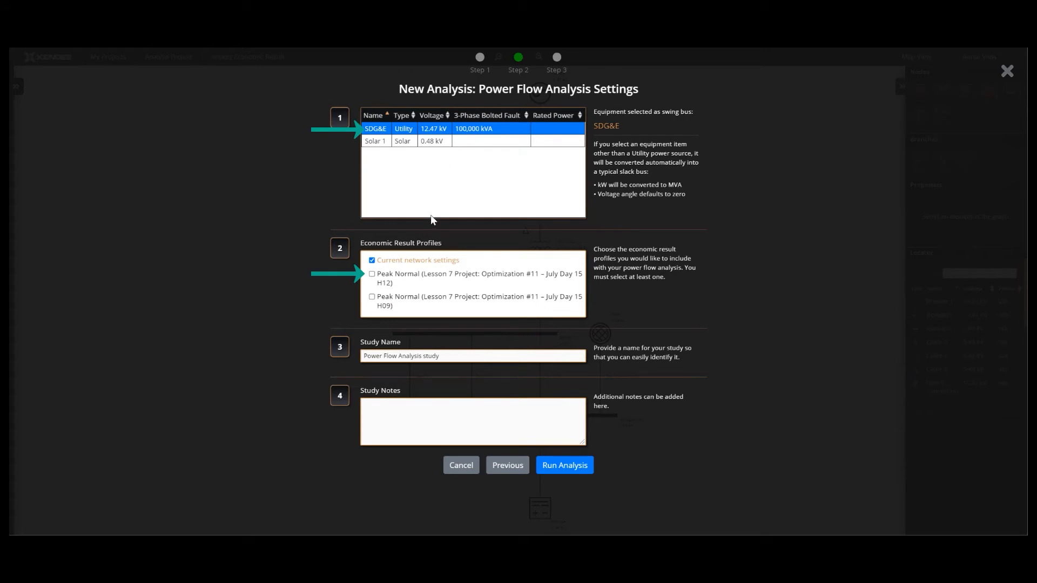
click(371, 261)
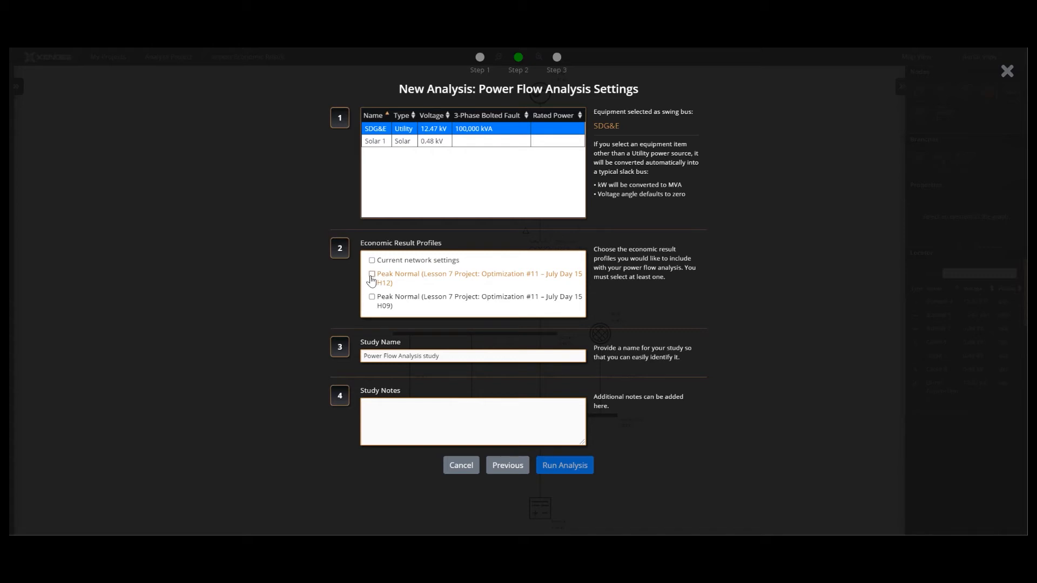
click(372, 276)
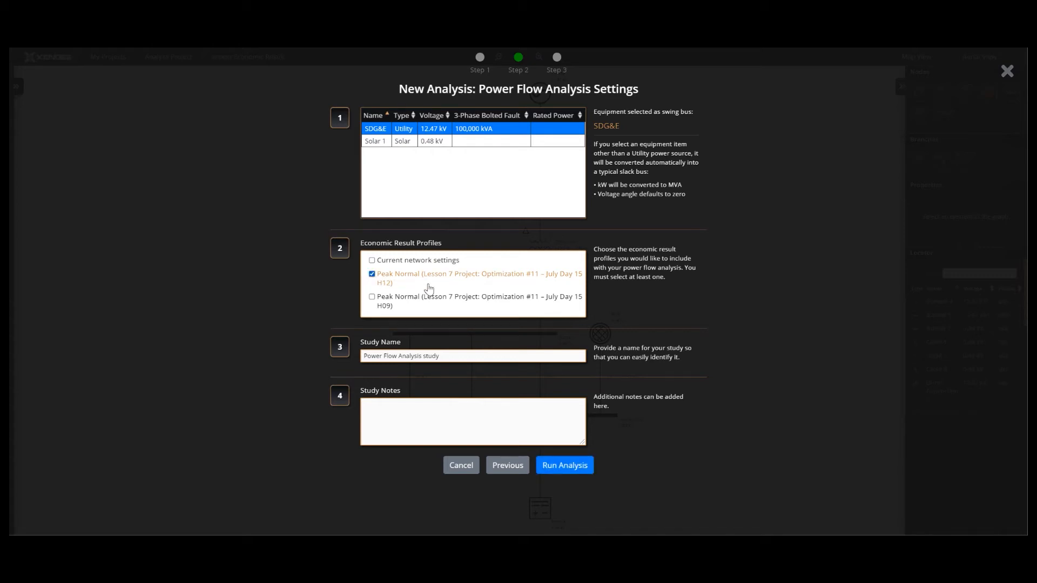
Name the study Grid Tied Power Flow Analysis study and run the analysis.
drag(440, 355, 341, 352)
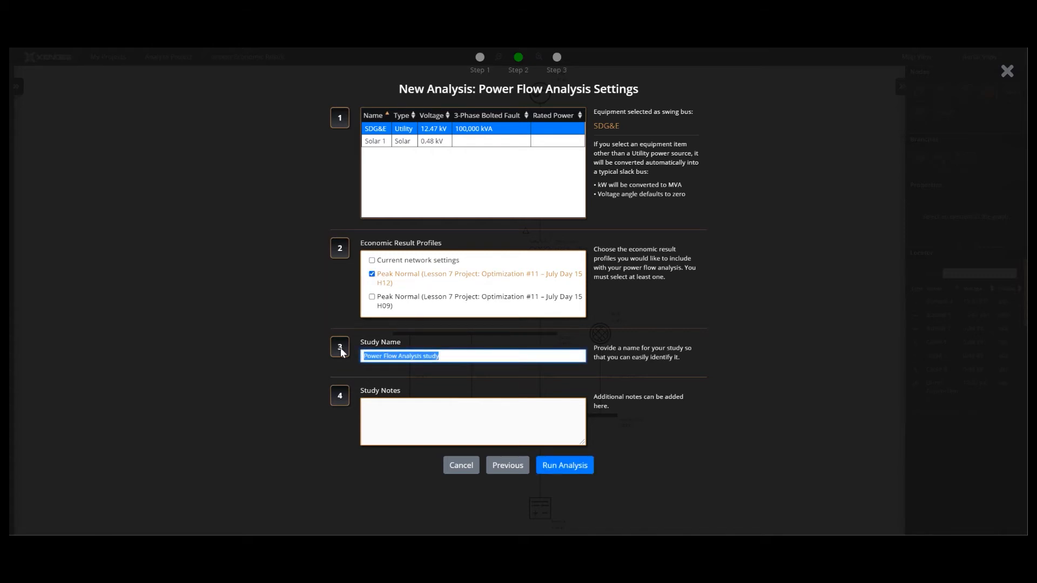
key(BackSpace)
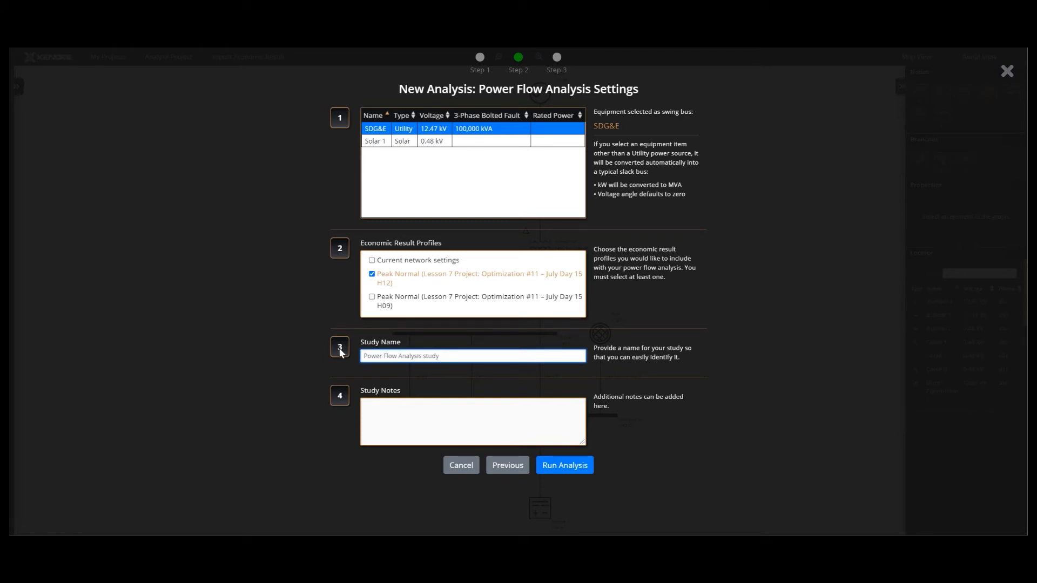
text(Grid Tied)
click(565, 465)
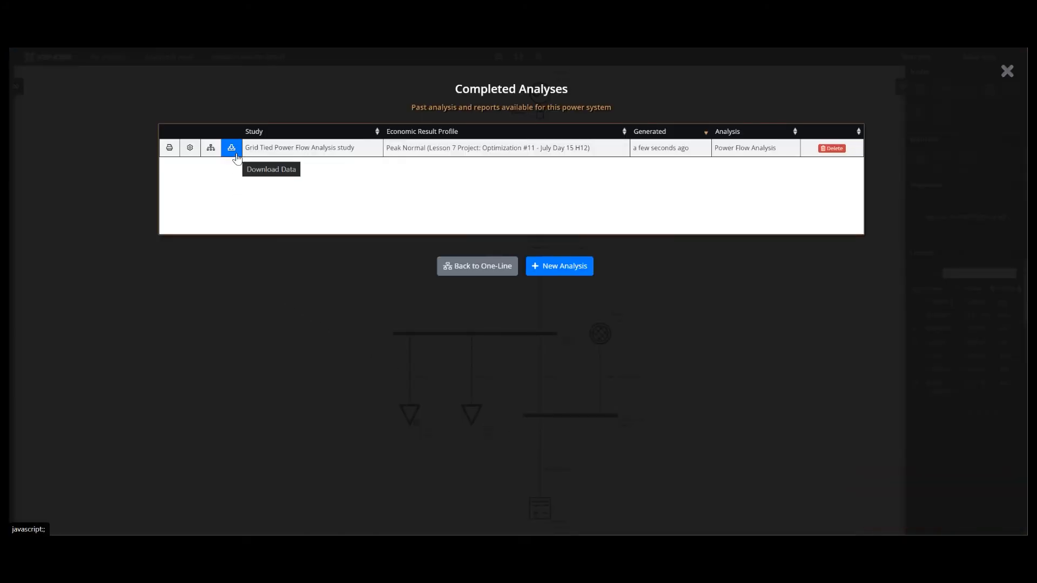
Save the completed study's default annotation and color settings and open its results on the one-line diagram.
click(196, 156)
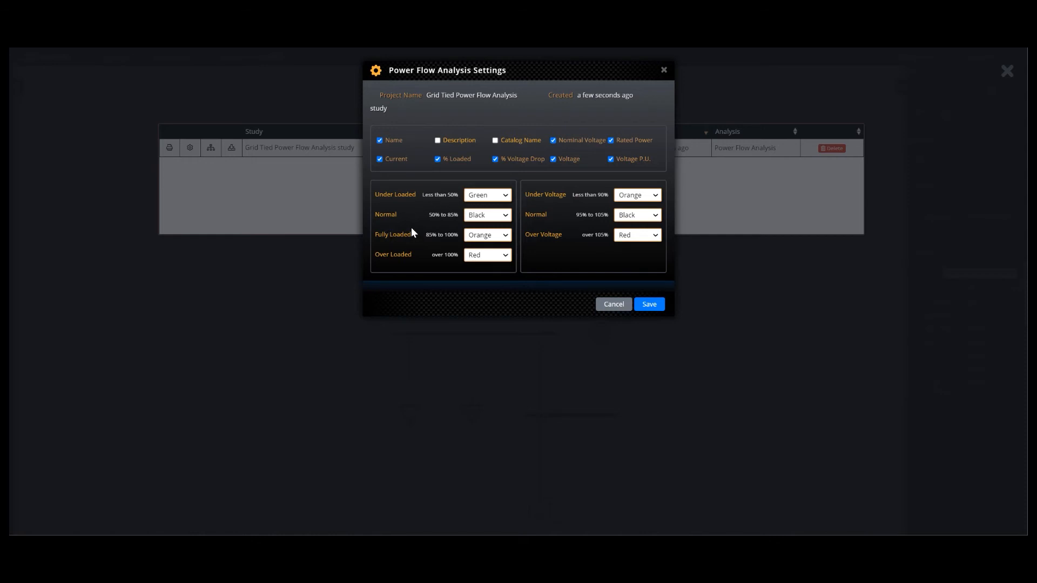
click(645, 309)
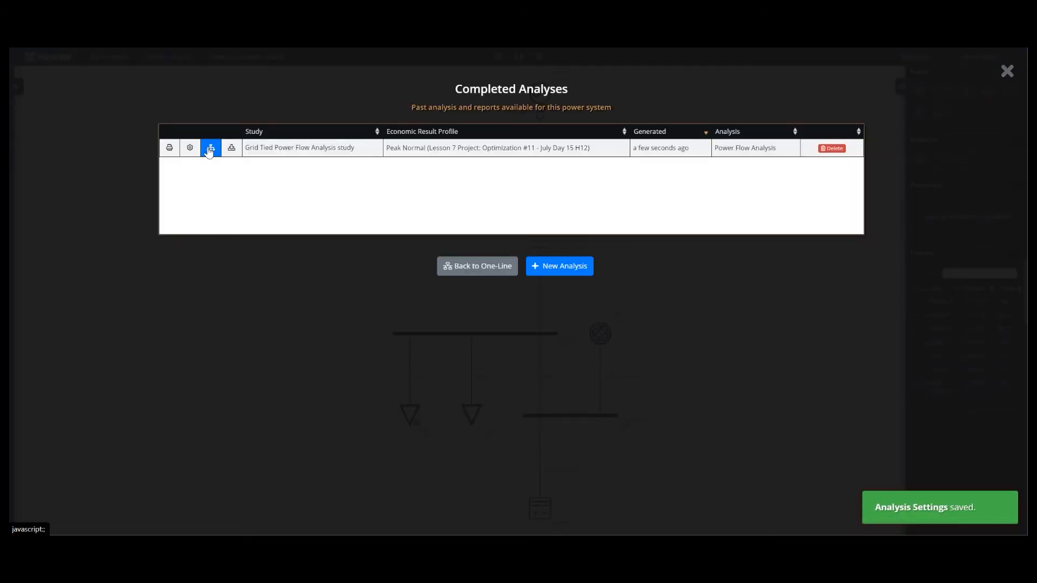
click(210, 150)
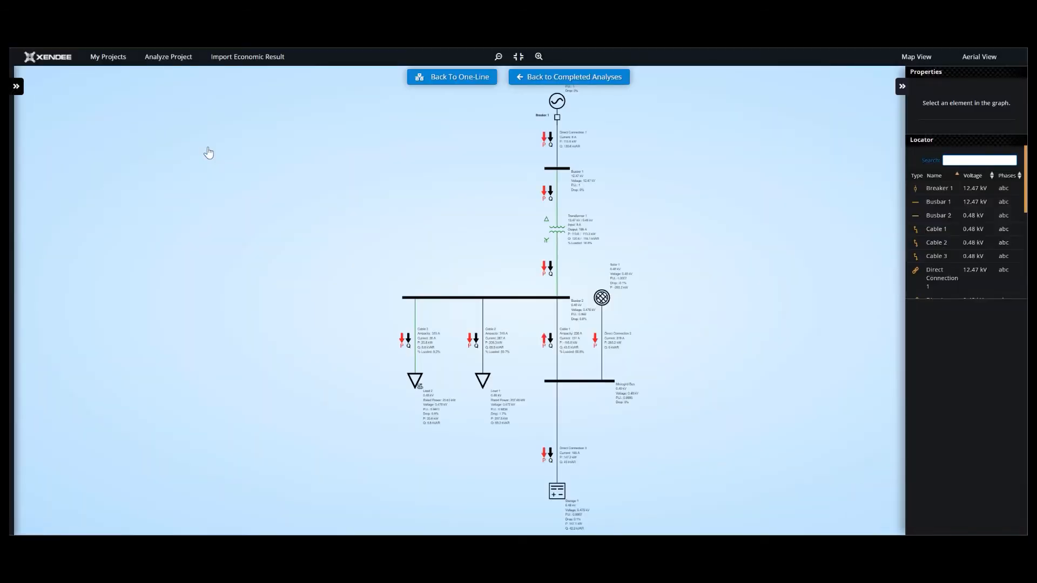
Examine power flow and loading at the loads, solar, storage and Cable 2, comparing them with the July Day 15 H12 electricity dispatch.
scroll(519, 387, up, 3)
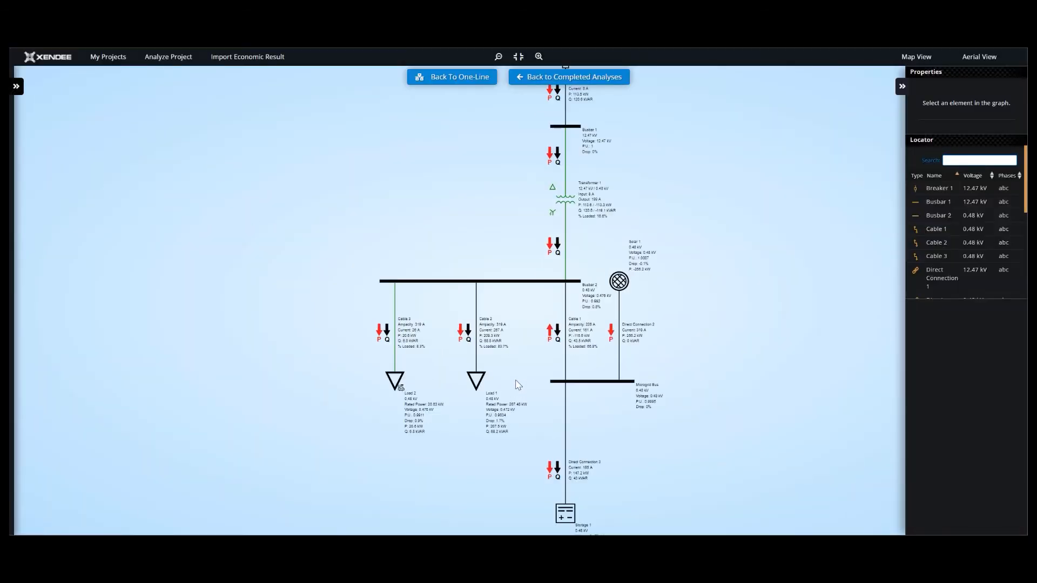
drag(481, 378, 457, 380)
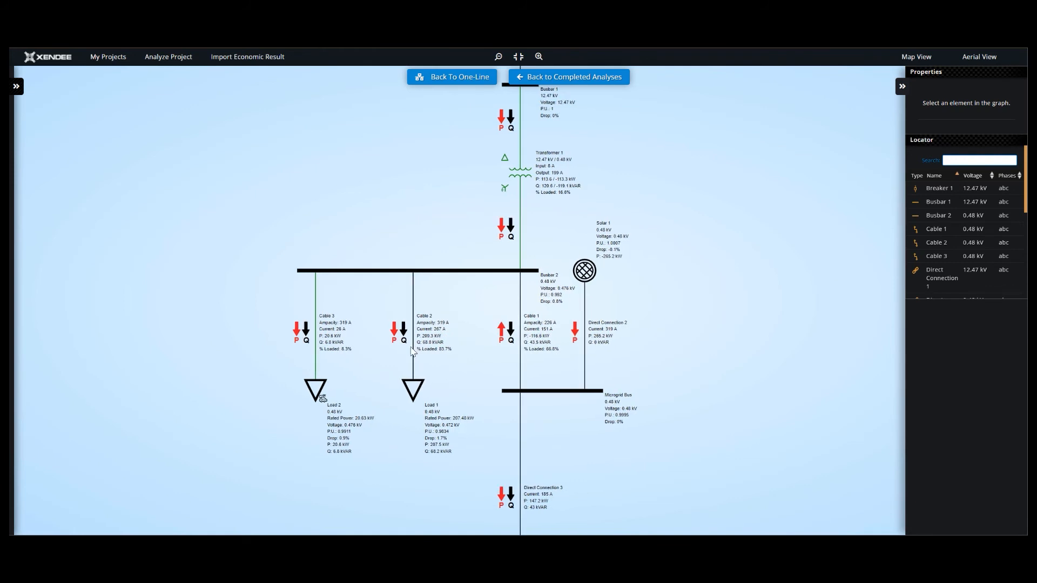
mouse_move(354, 374)
mouse_down()
mouse_move(339, 370)
mouse_move(323, 307)
mouse_move(339, 379)
mouse_up()
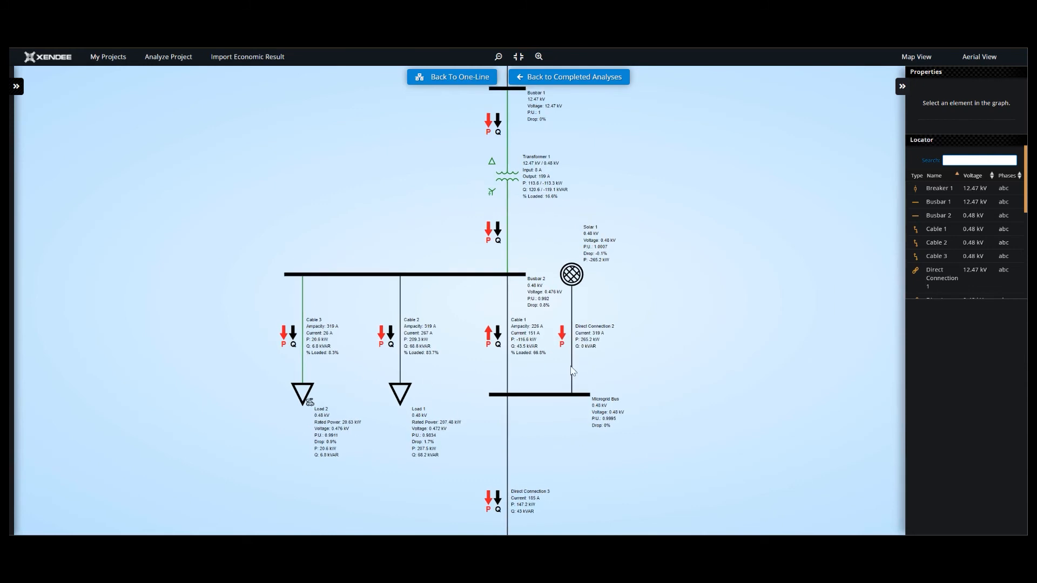
scroll(591, 355, up, 1)
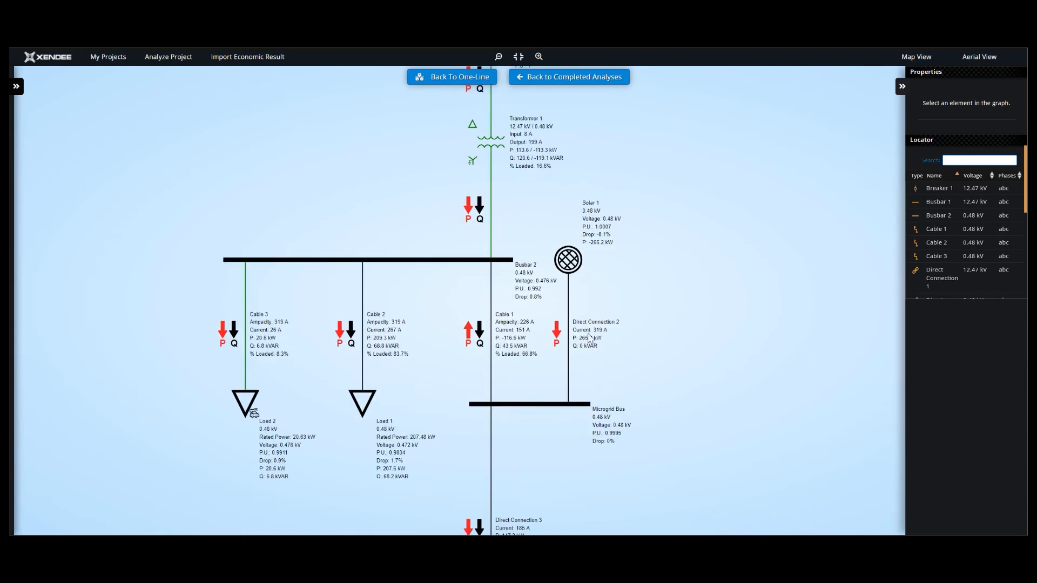
drag(520, 361, 514, 255)
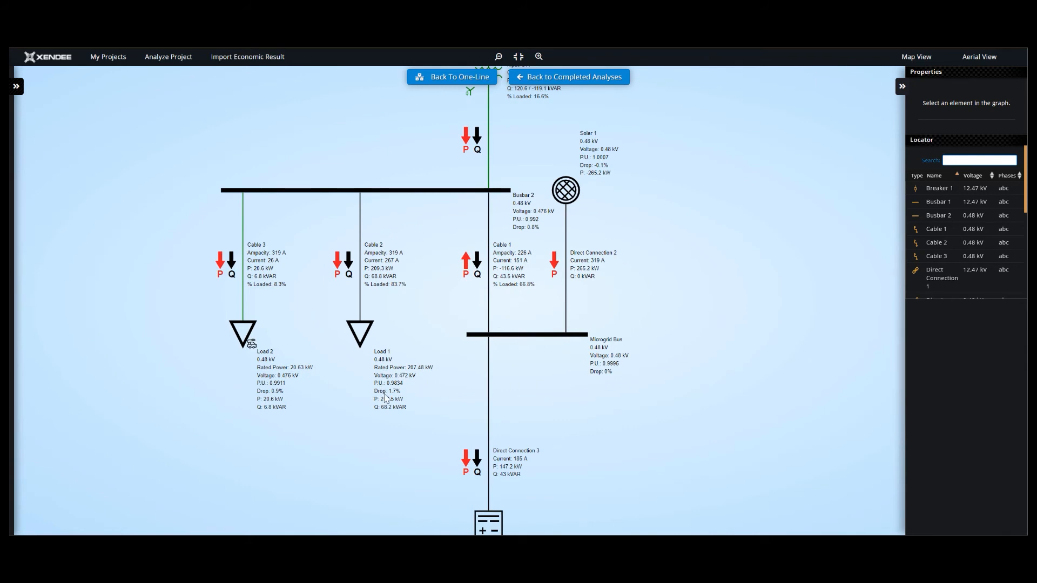
scroll(327, 397, down, 1)
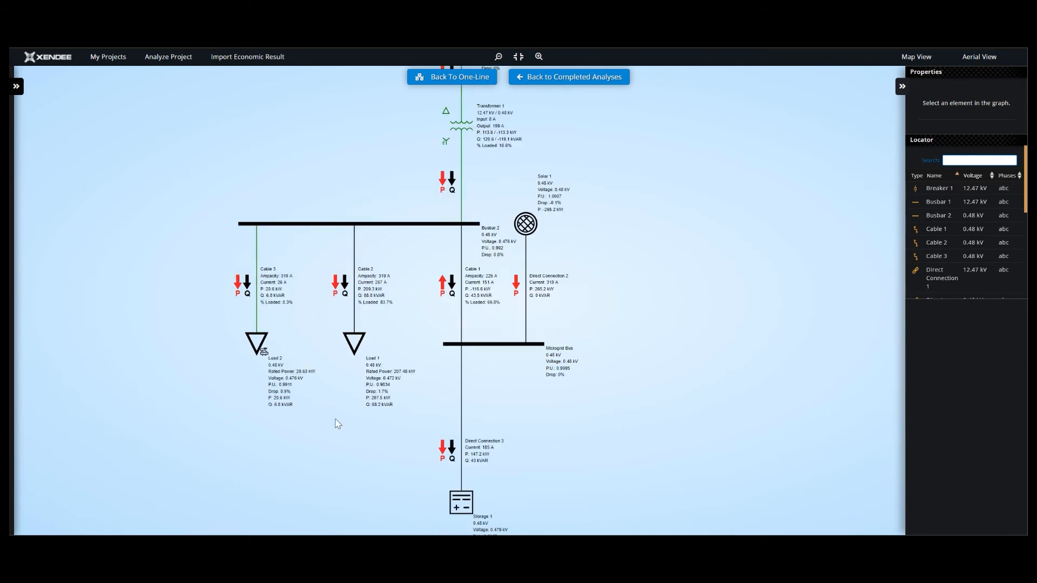
drag(336, 422, 321, 354)
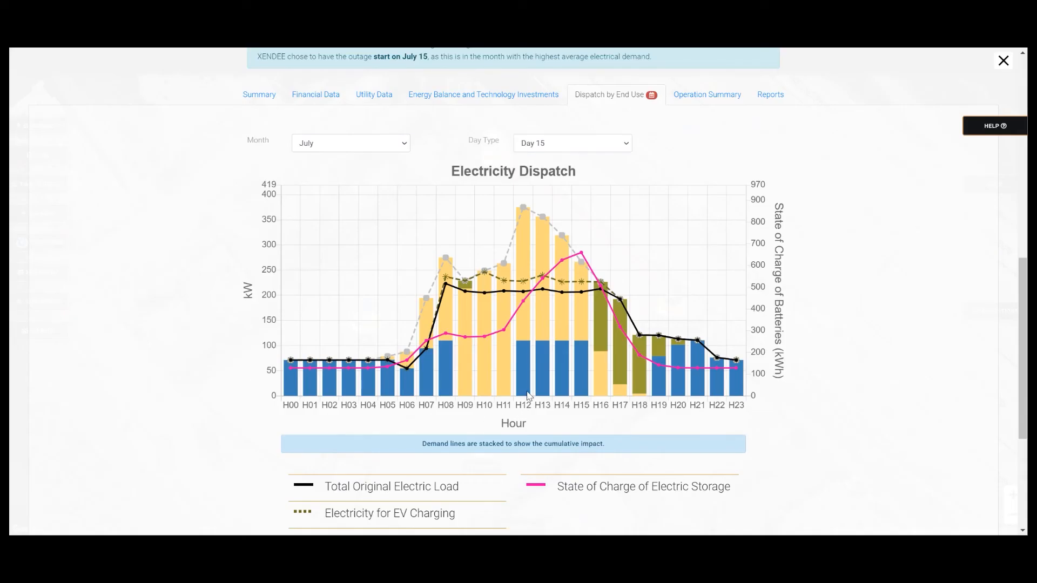
mouse_move(528, 395)
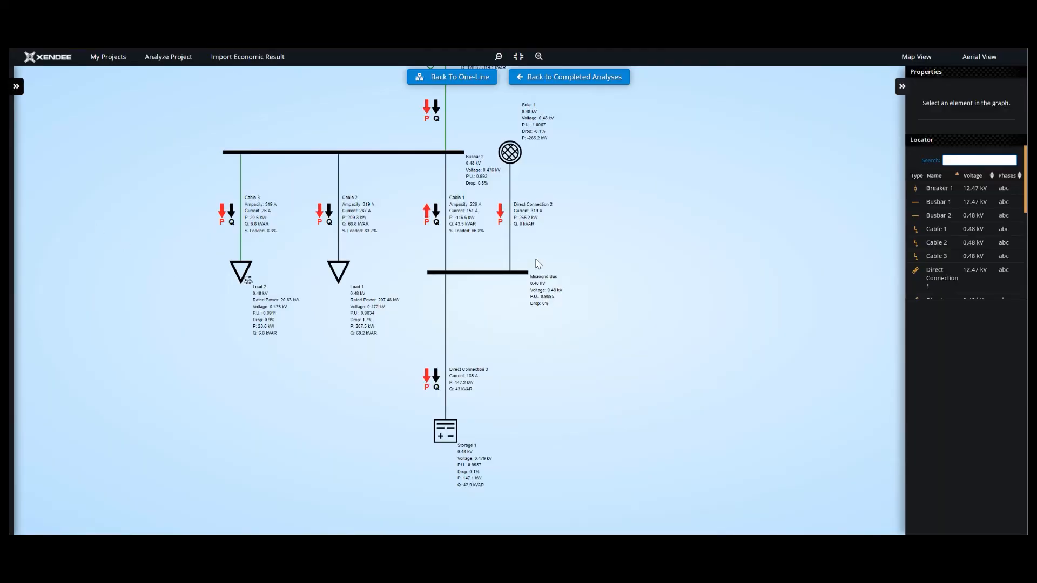
scroll(538, 264, up, 1)
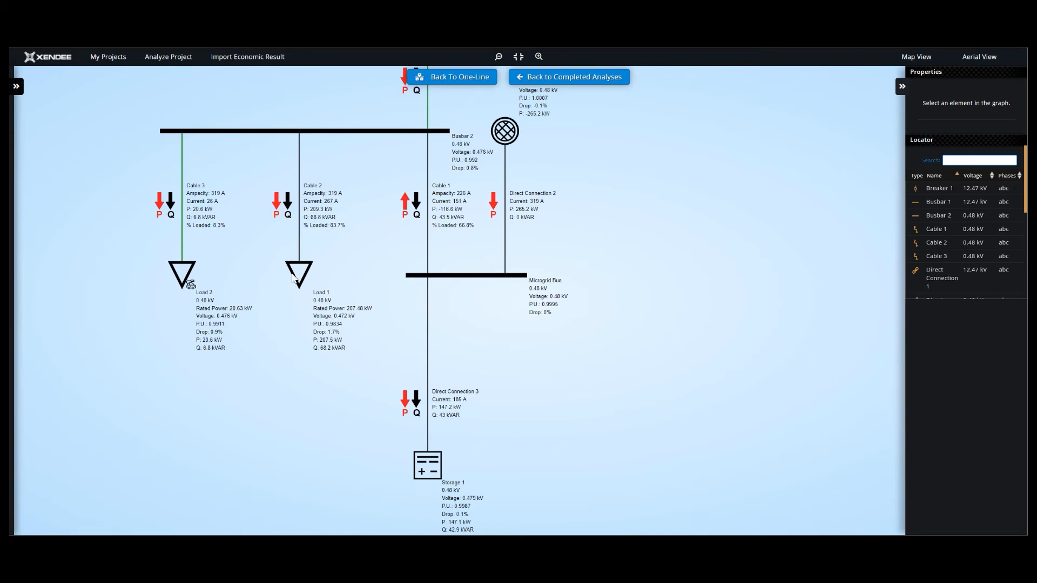
click(299, 243)
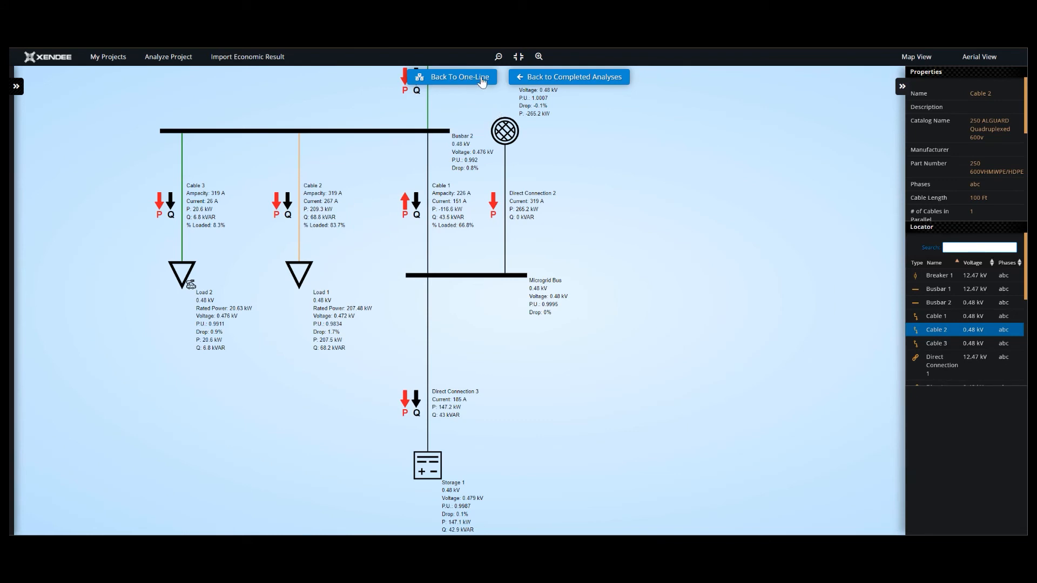
Return to the editable one-line and replace Cable 2 with the catalog's Prysmian 5kV 350 MCM AL DOUBLESEAL 105c In Duct 1/3 Neutral cable.
click(483, 82)
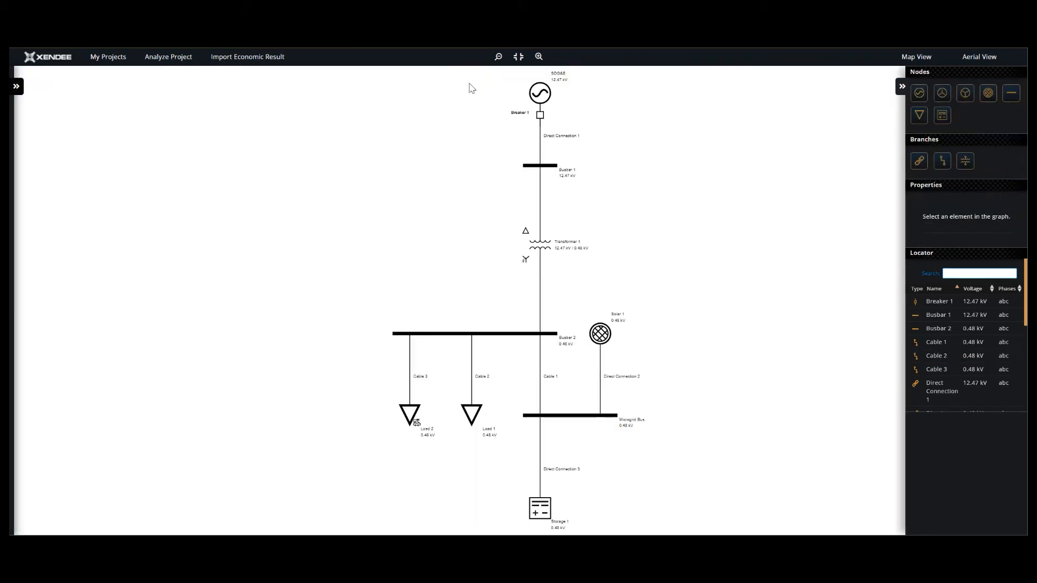
click(472, 369)
double_click(471, 370)
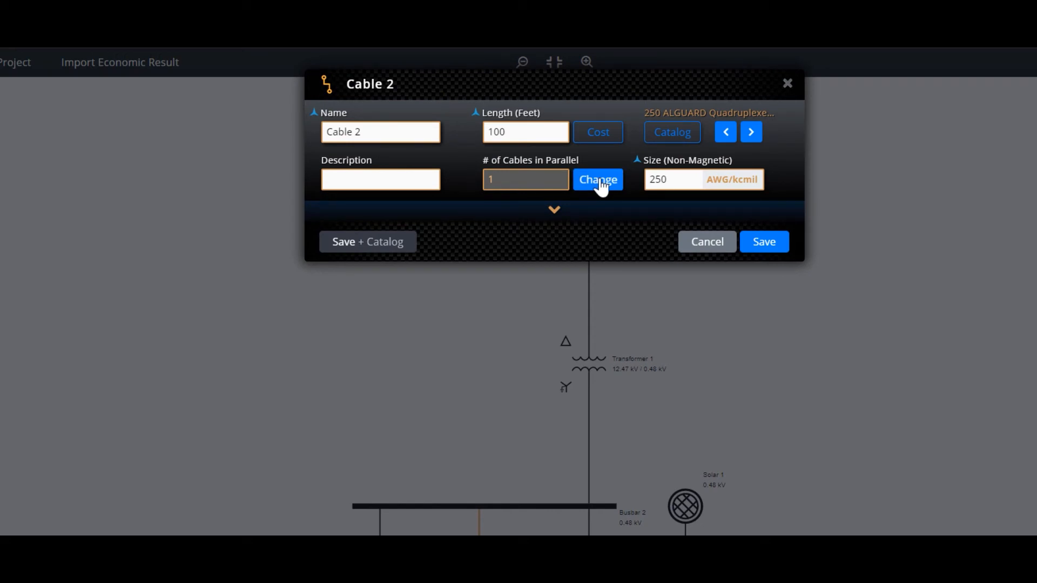
click(671, 132)
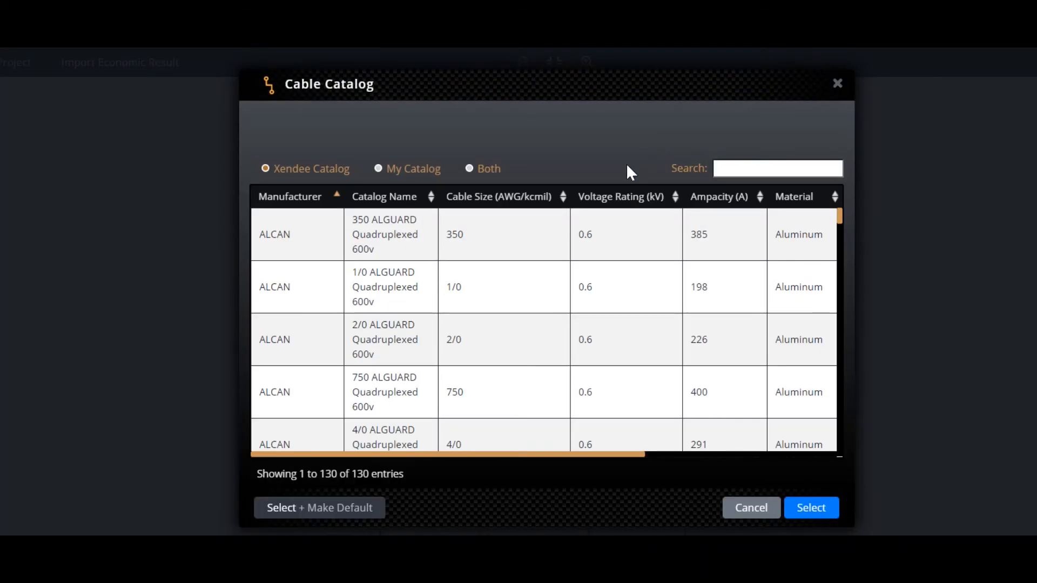
scroll(504, 369, down, 2)
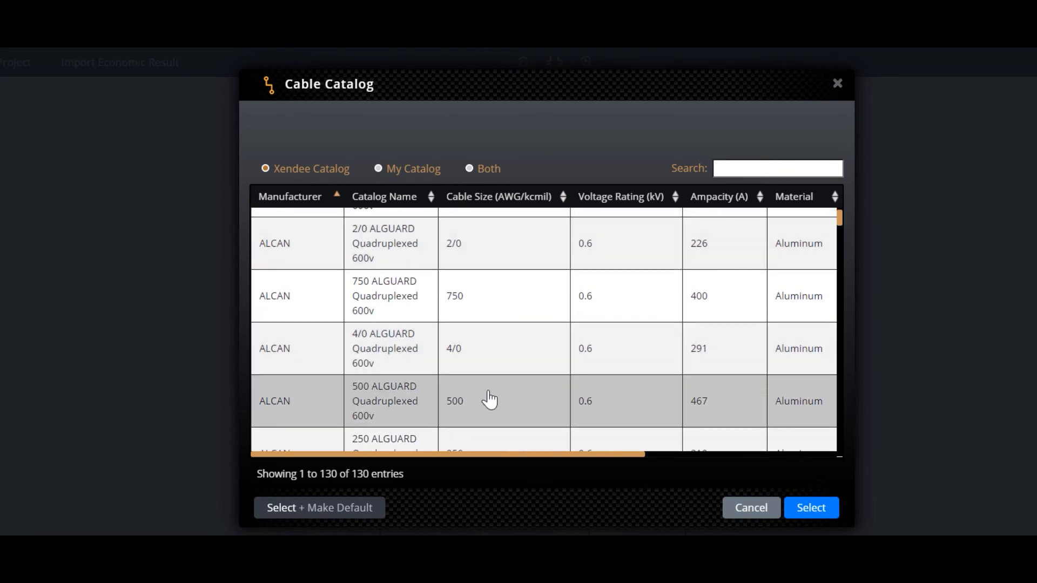
scroll(488, 400, down, 4)
scroll(475, 367, down, 2)
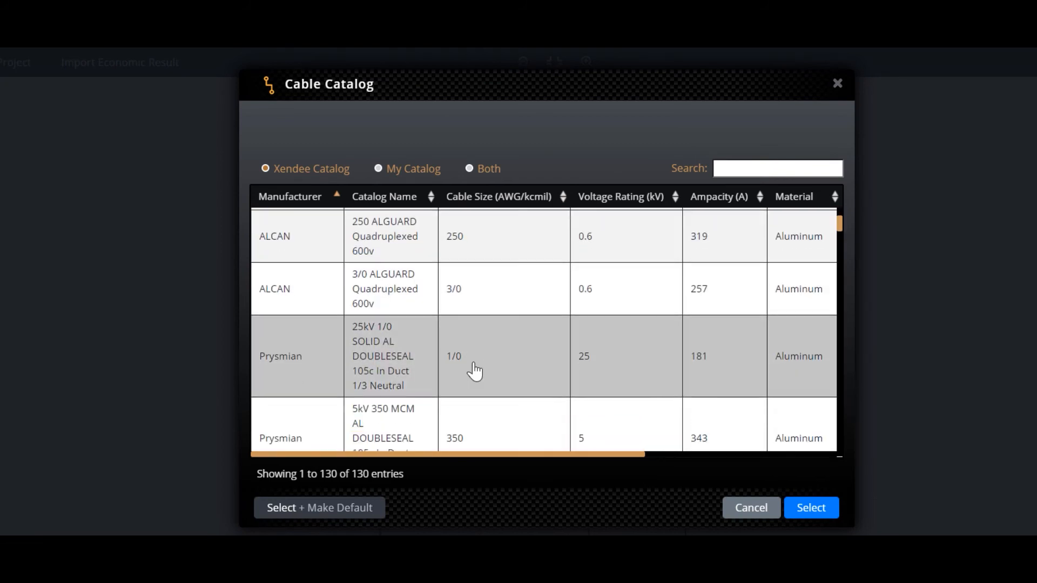
click(475, 371)
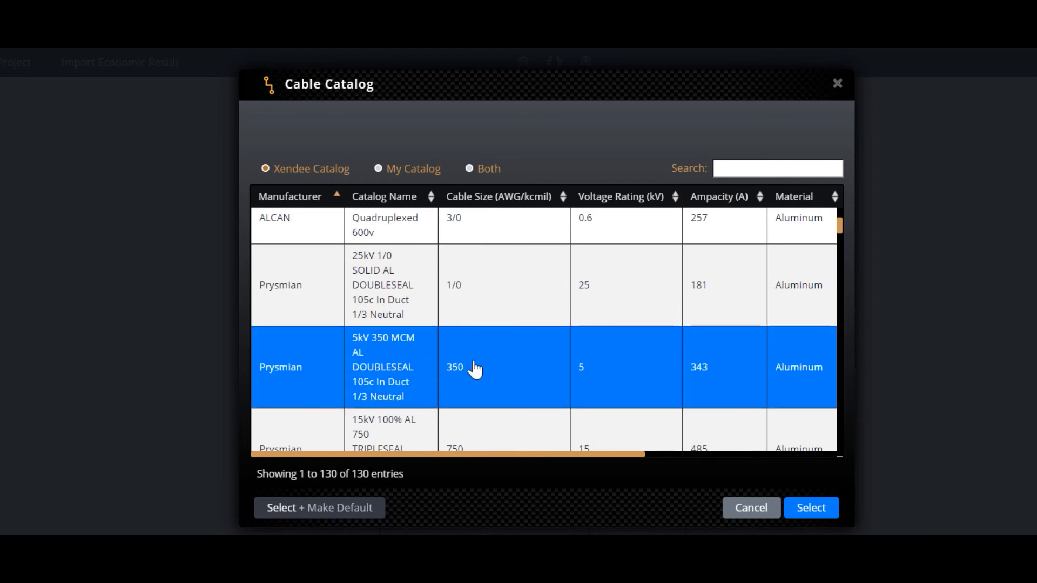
click(792, 508)
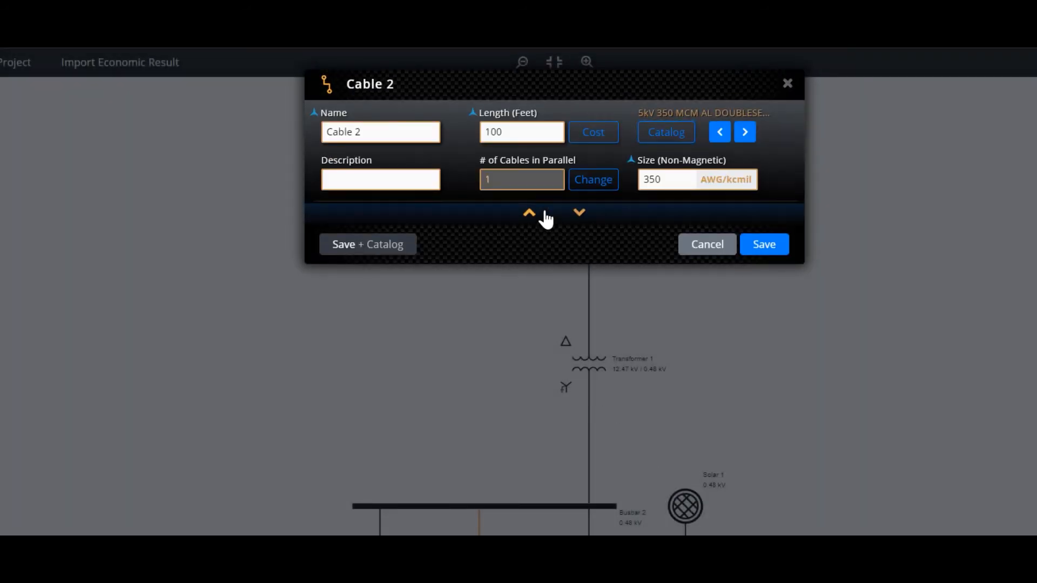
click(546, 216)
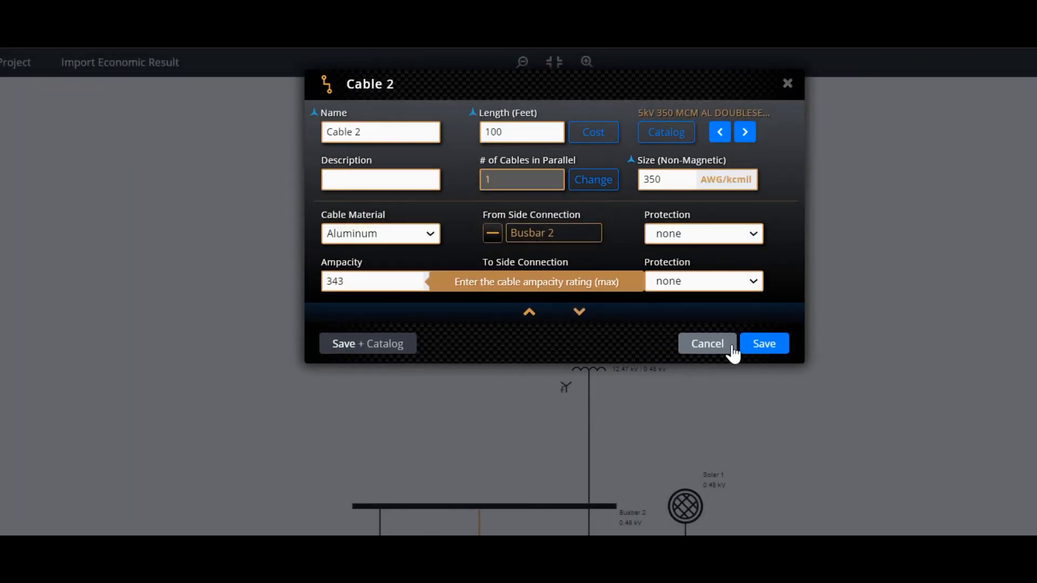
click(763, 346)
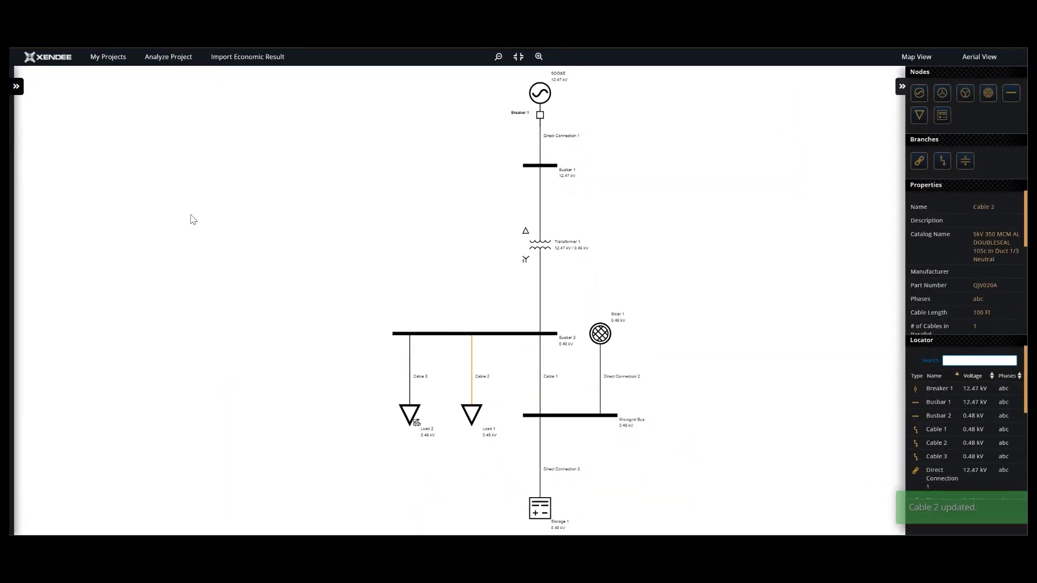
Annotate cables with length, size, number of conductors and ampacity, and transformers with rating and impedance, in the project's connector annotation settings.
click(19, 84)
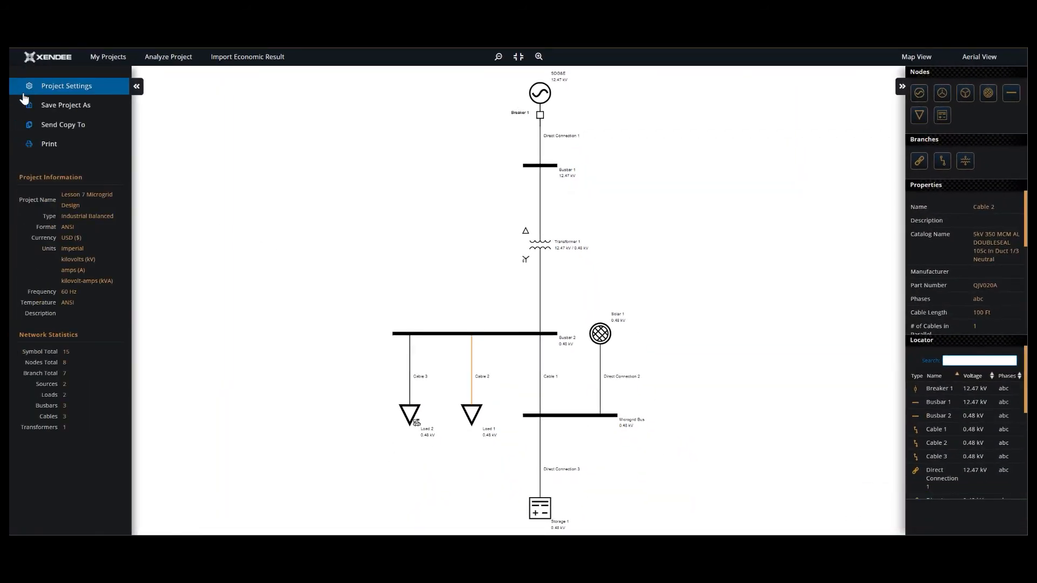
click(34, 94)
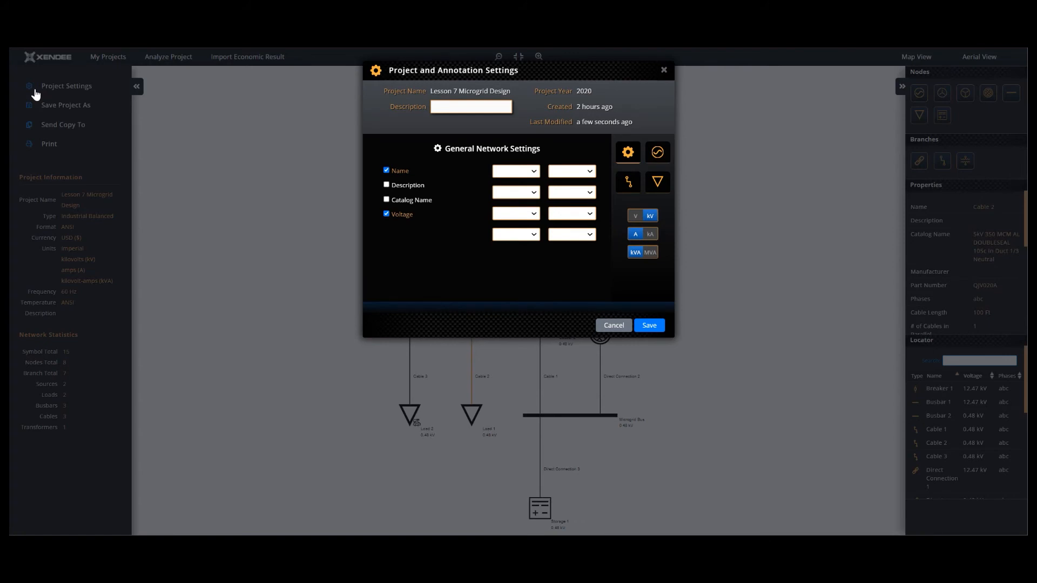
click(633, 184)
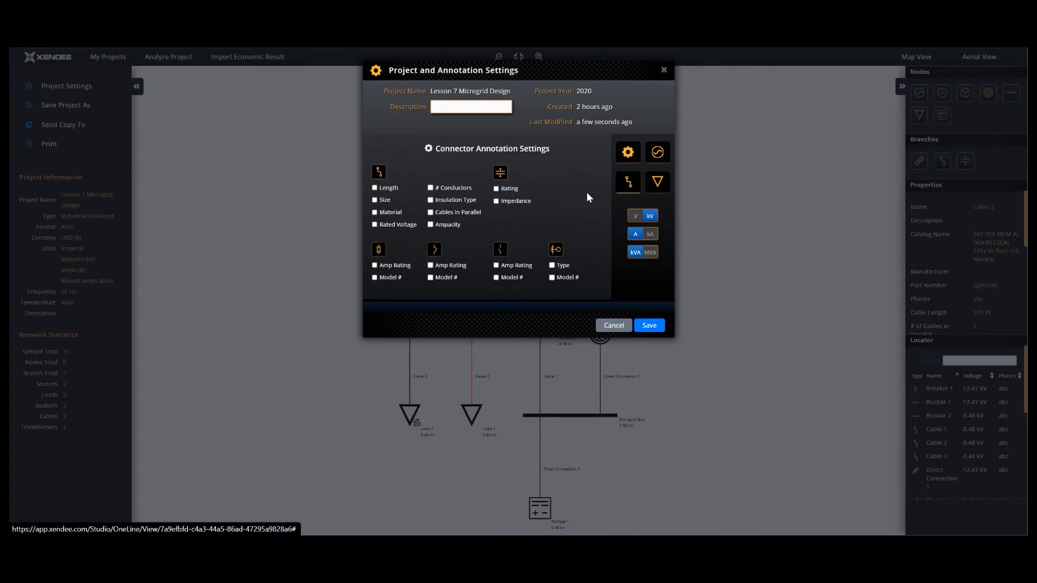
click(374, 188)
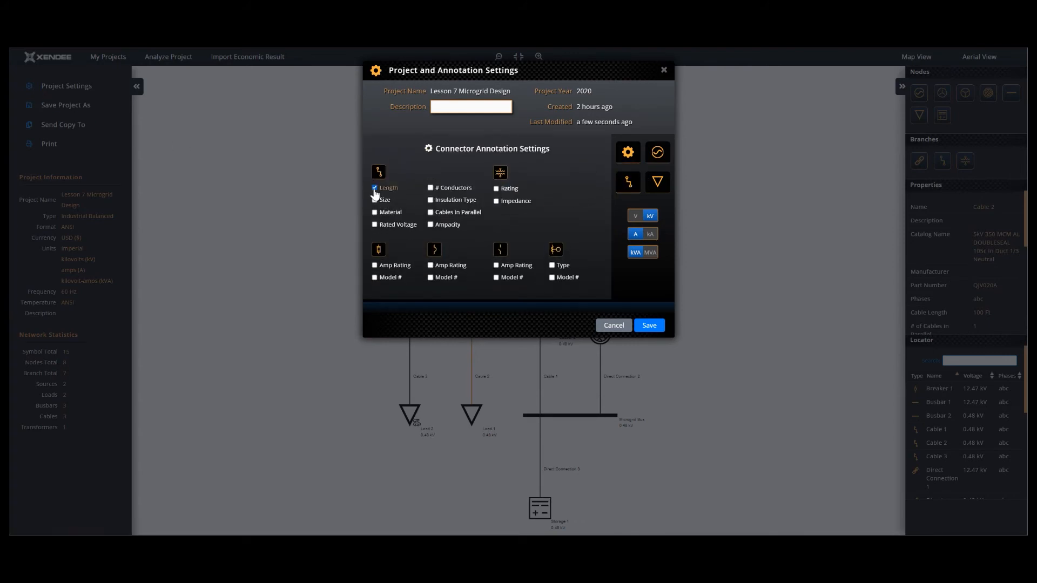
click(431, 225)
click(431, 189)
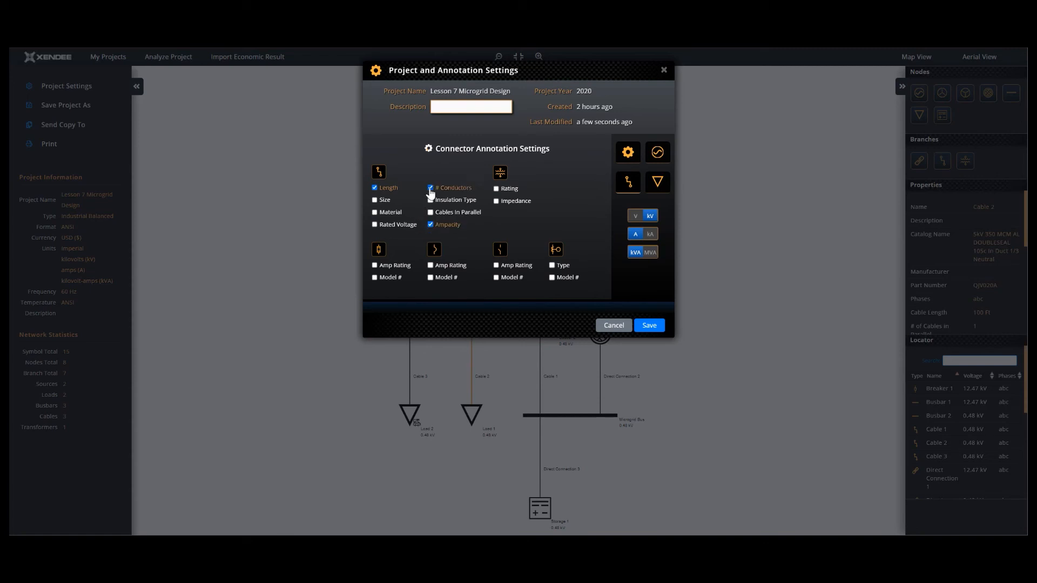
click(375, 200)
click(496, 189)
click(497, 202)
click(650, 326)
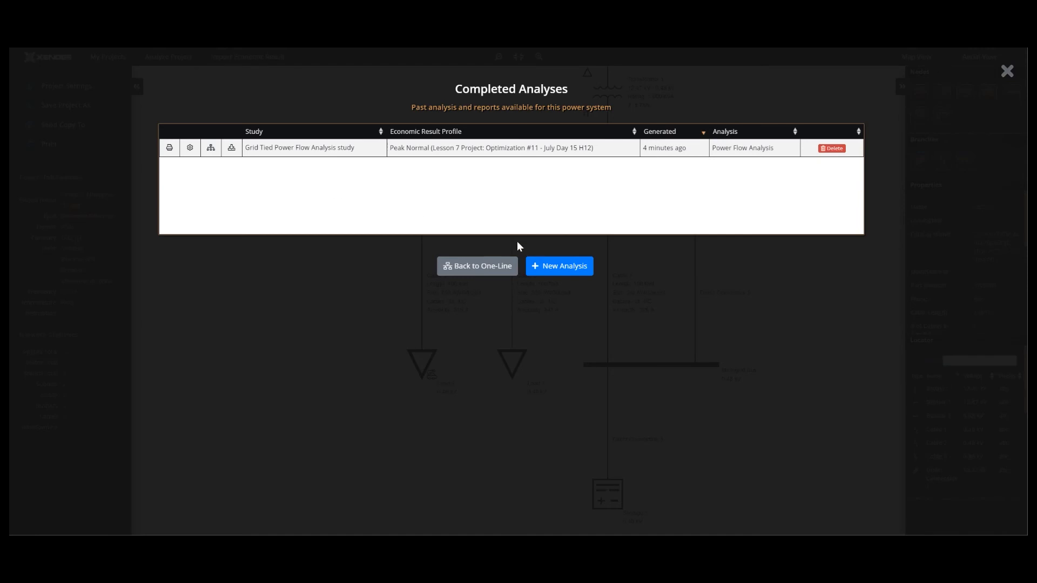
Run a new power flow analysis named Grid Tied 350kCMIL Power Flow Analysis study using only the Peak Normal July Day 15 H12 profile.
click(546, 266)
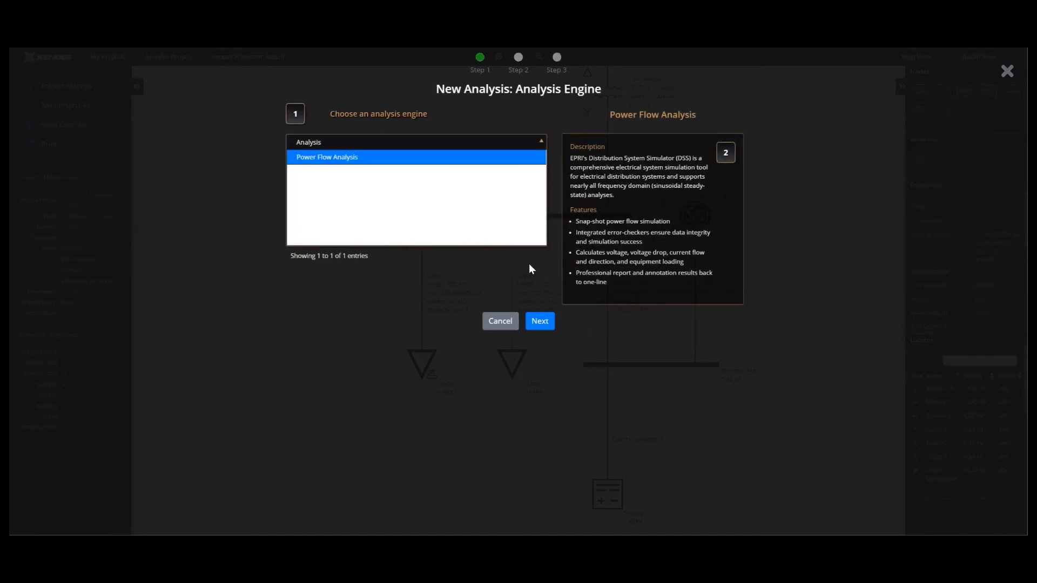
click(540, 321)
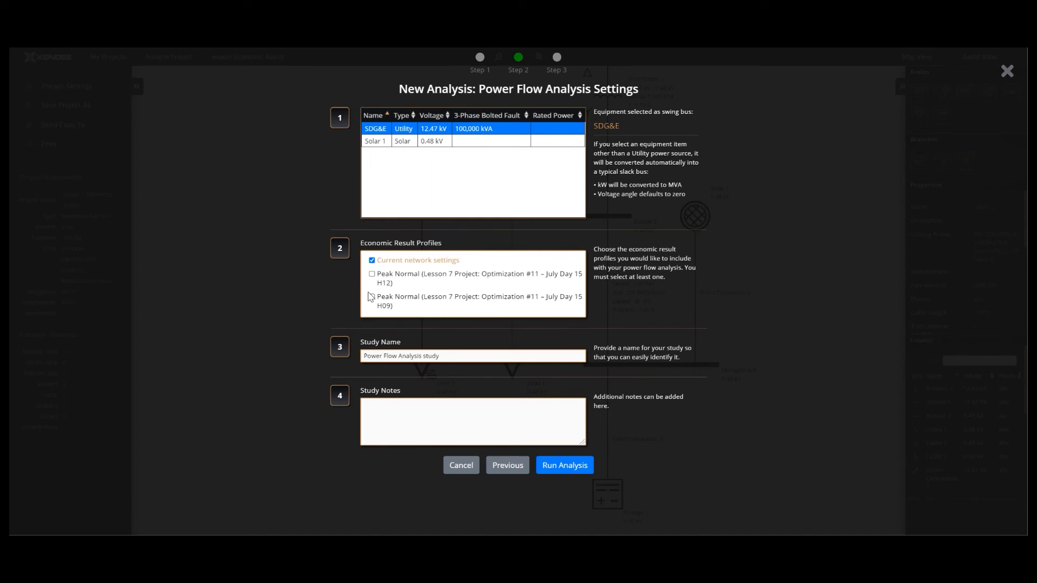
click(371, 275)
click(371, 261)
click(378, 355)
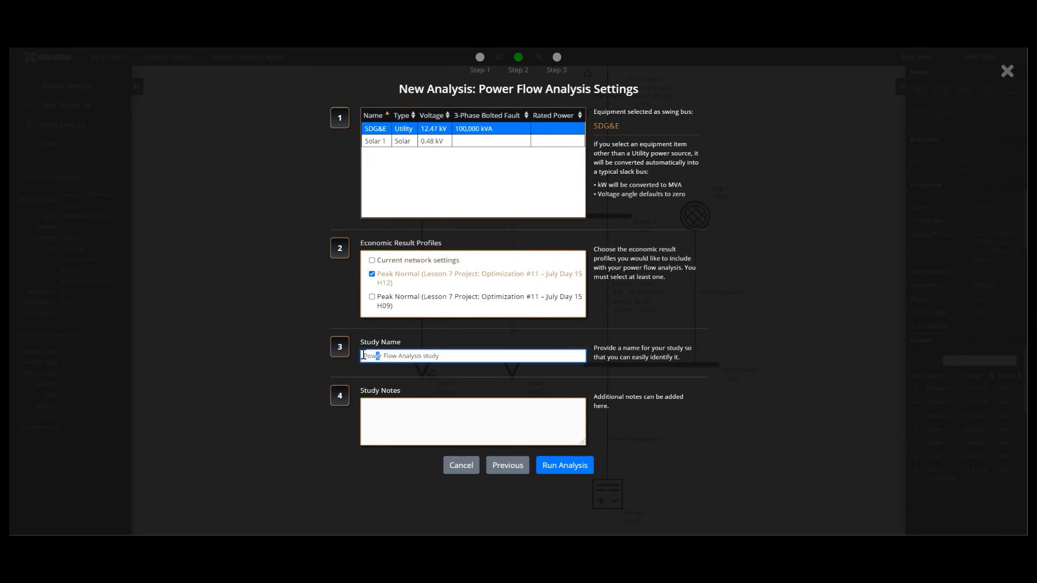
text(Grid Tied 350kCMIL)
click(577, 465)
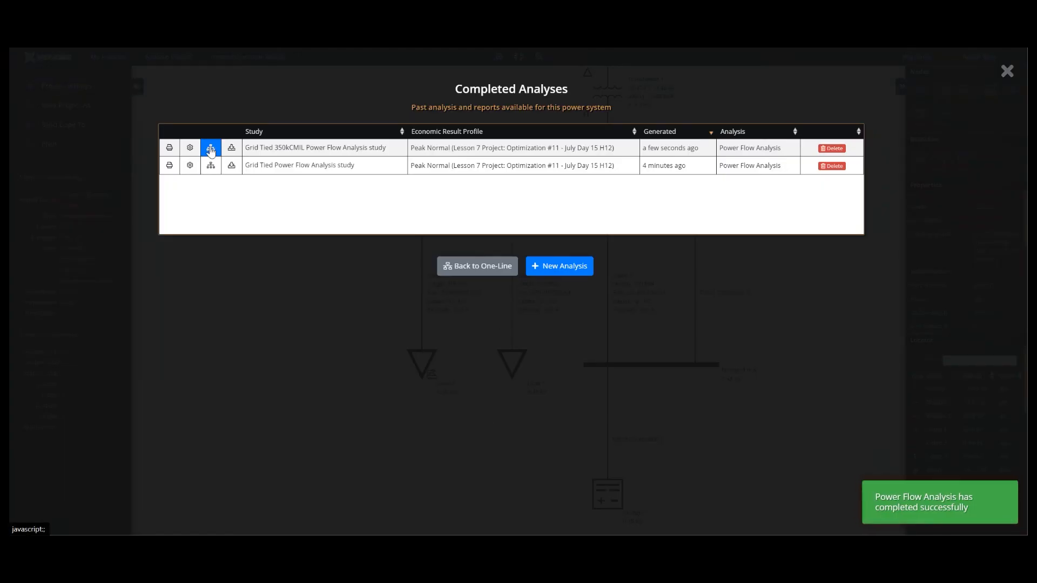
Open the Grid Tied 350kCMIL study results on the one-line and examine the loading of Cable 2.
click(210, 149)
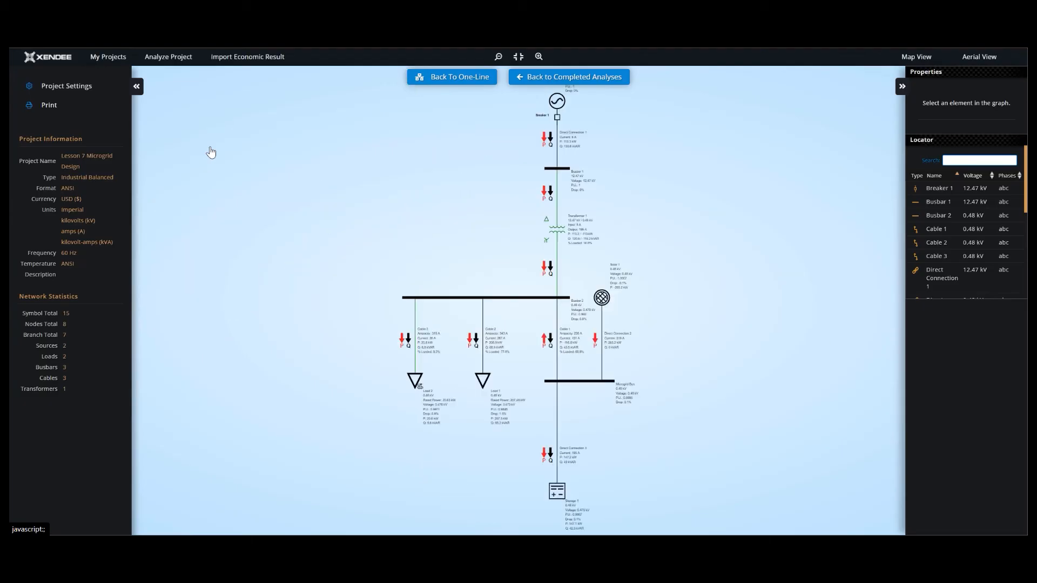
scroll(503, 364, up, 3)
scroll(503, 365, up, 1)
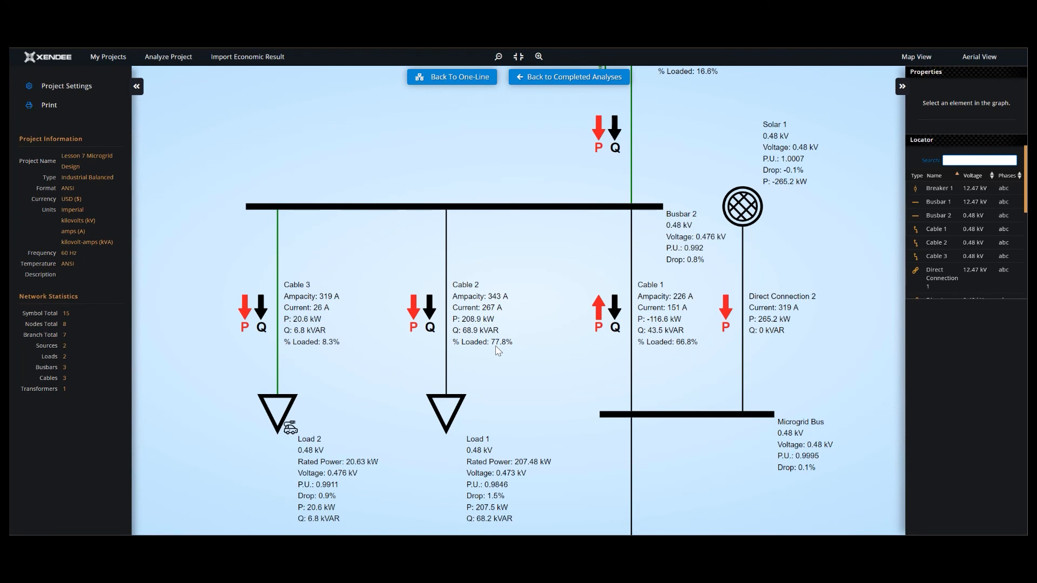
scroll(498, 350, down, 2)
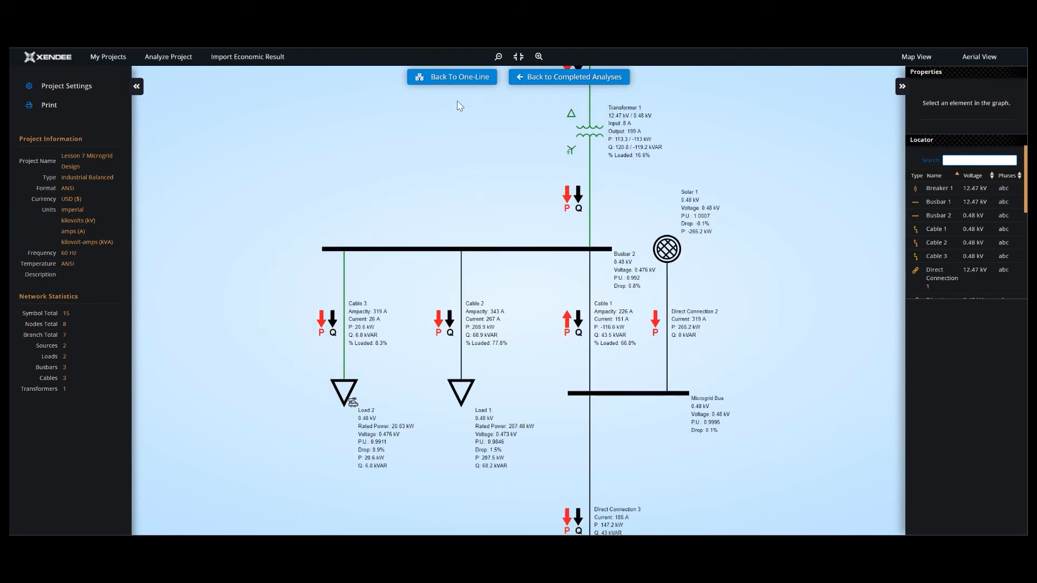
Return to the editable one-line and choose the ALCAN 250 ALGUARD Quadruplexed 600v catalog cable for Cable 2.
click(460, 78)
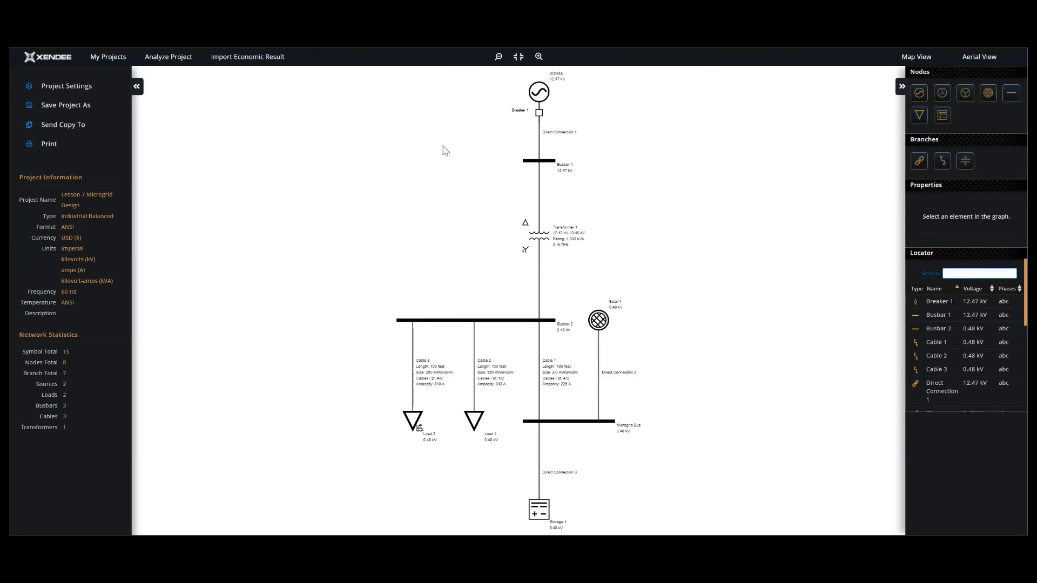
click(475, 372)
double_click(474, 372)
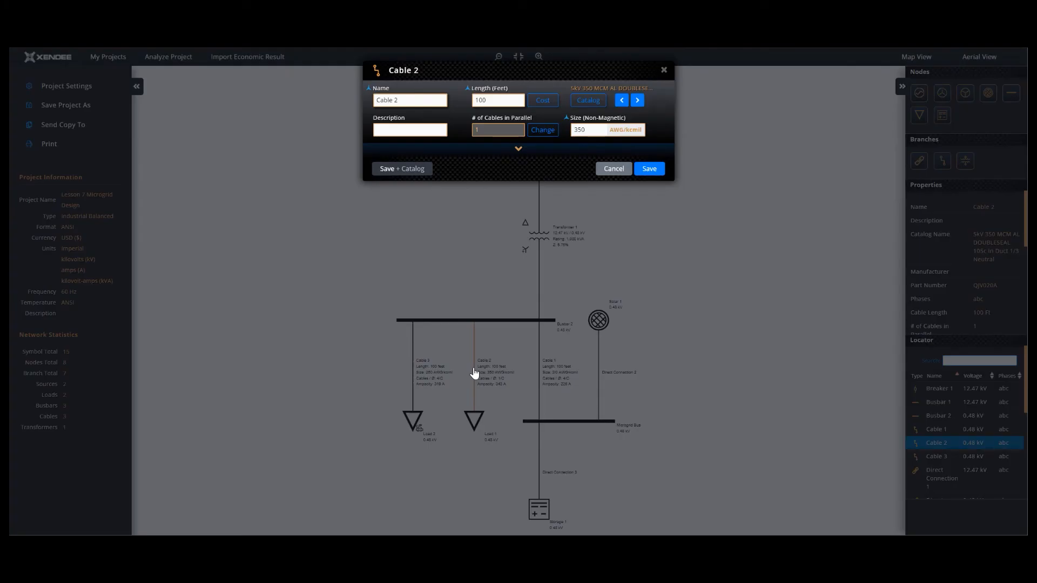
click(586, 100)
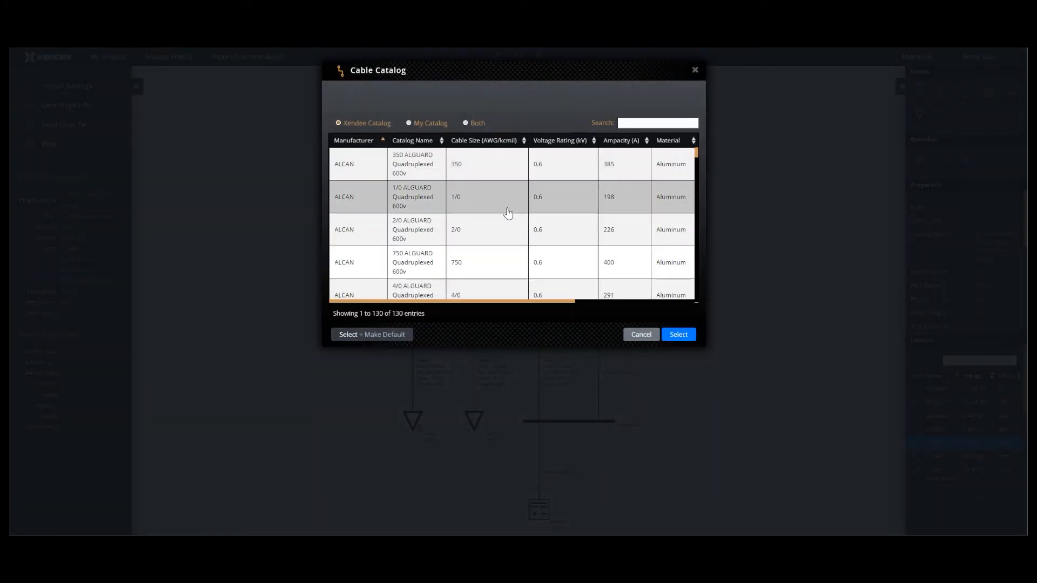
scroll(486, 289, down, 2)
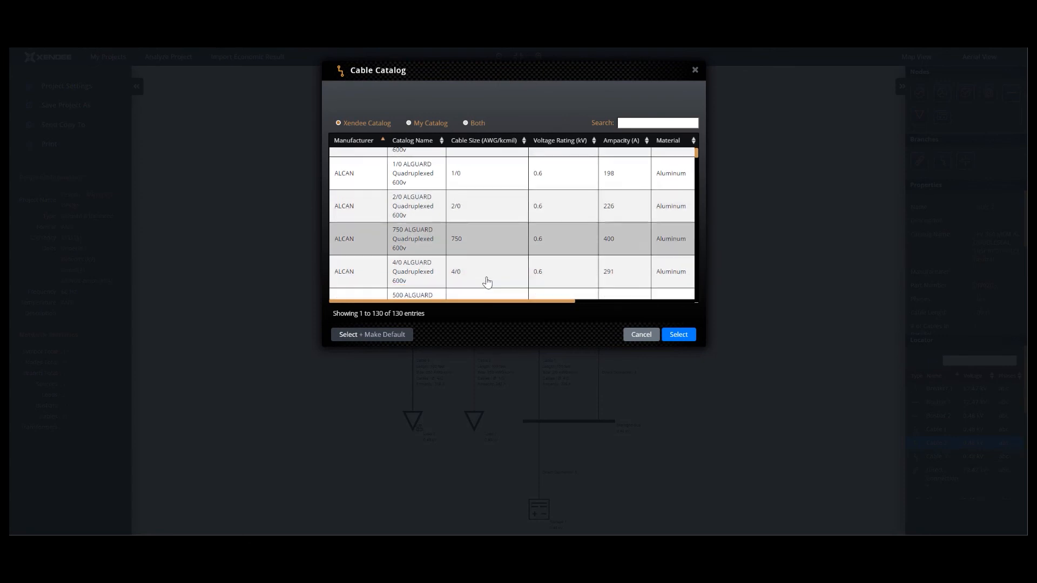
scroll(486, 281, down, 1)
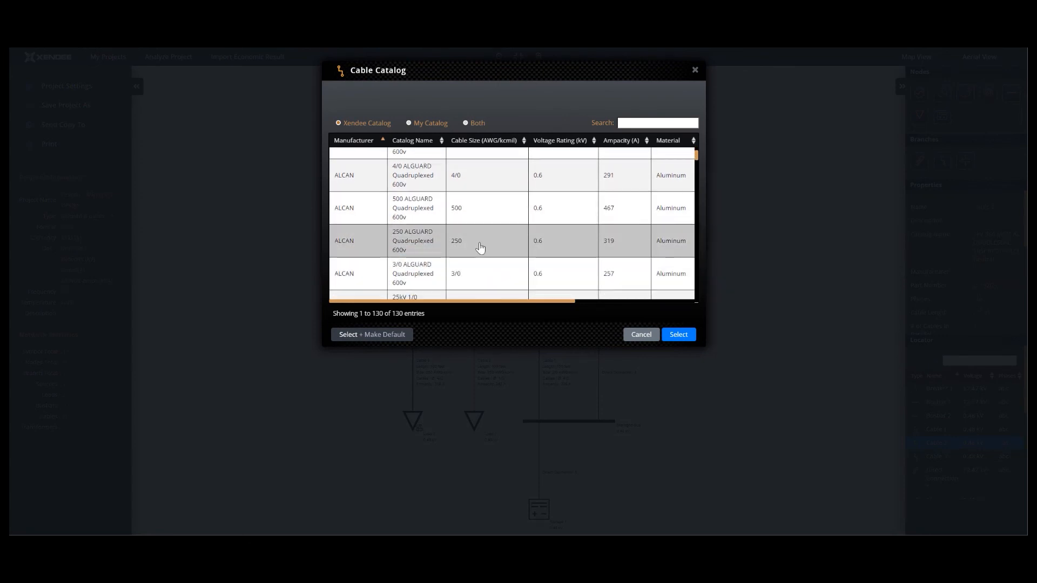
click(481, 247)
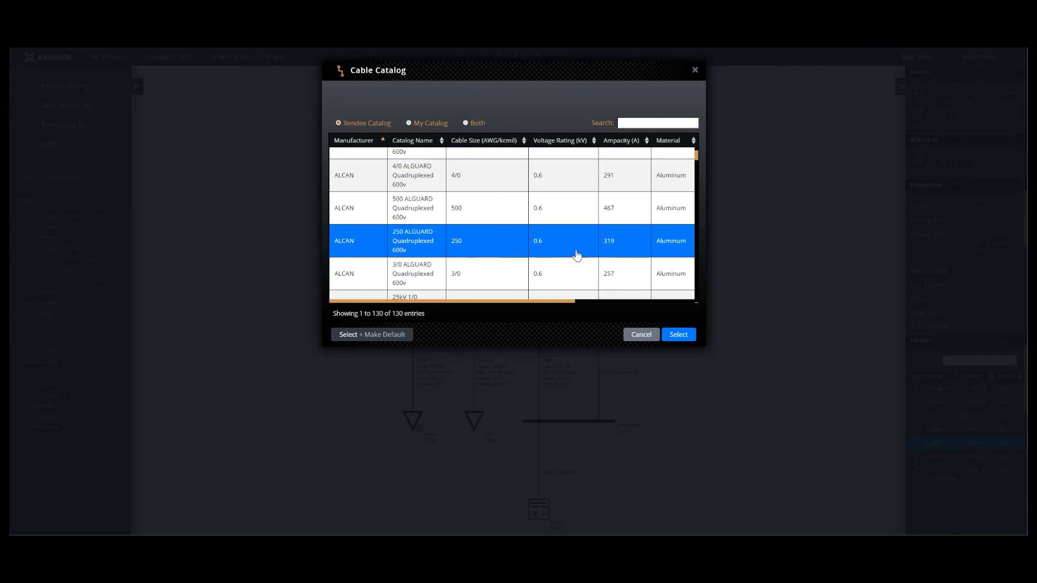
click(672, 336)
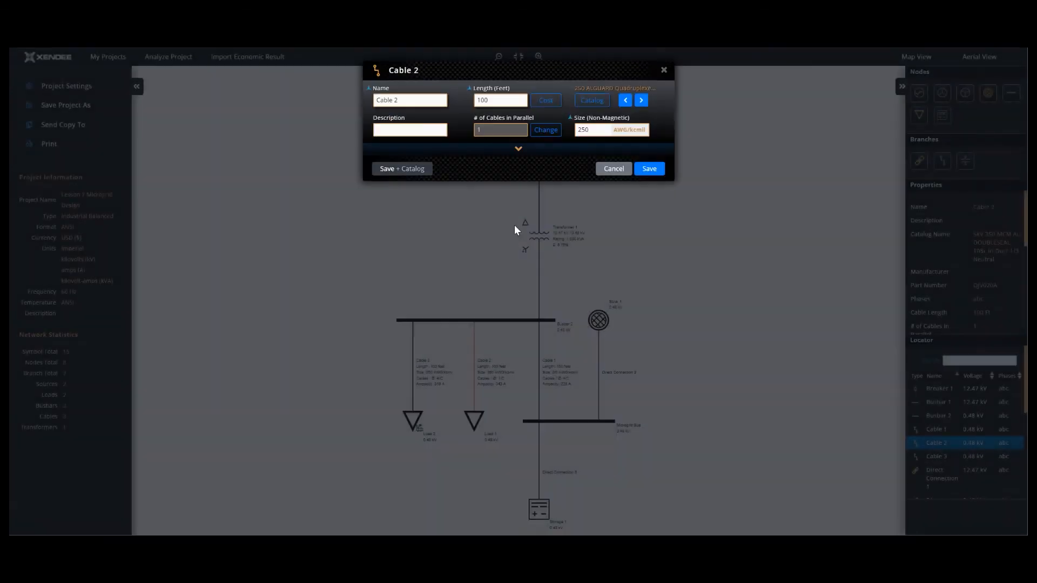
Set Cable 2 to 2 cables in parallel and save its properties.
click(542, 130)
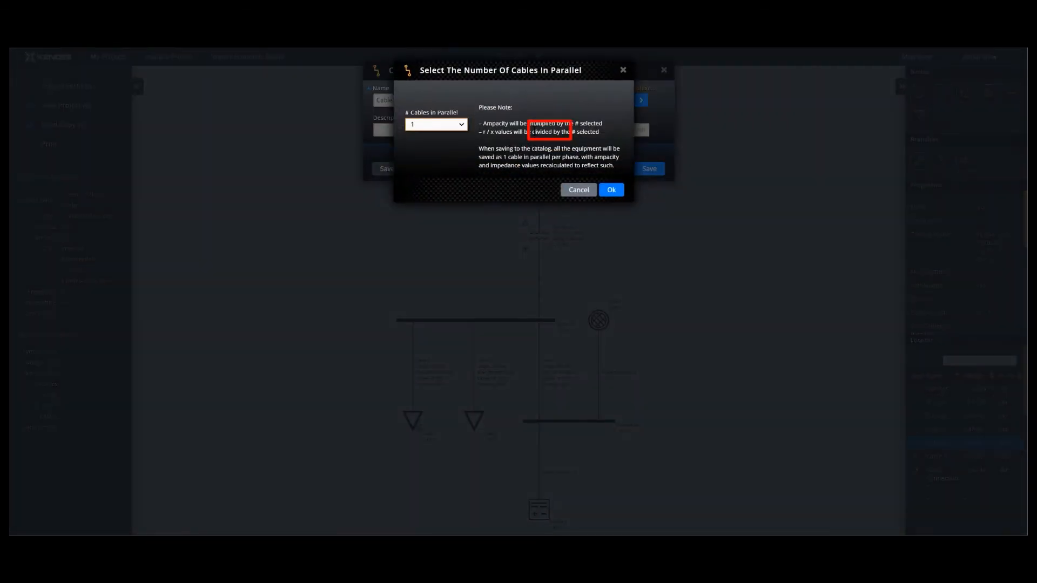
click(462, 125)
click(426, 159)
click(604, 191)
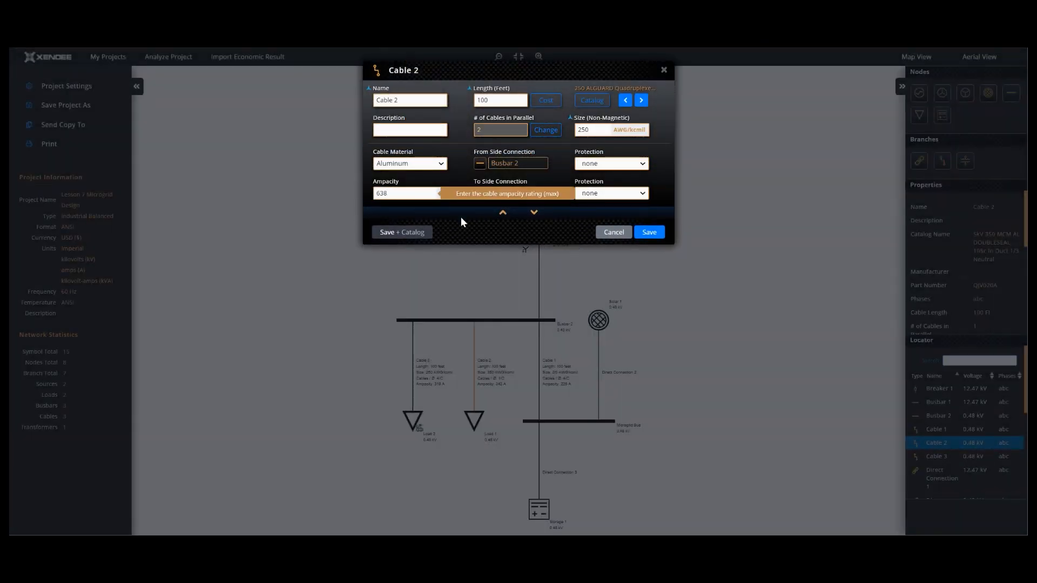
click(650, 236)
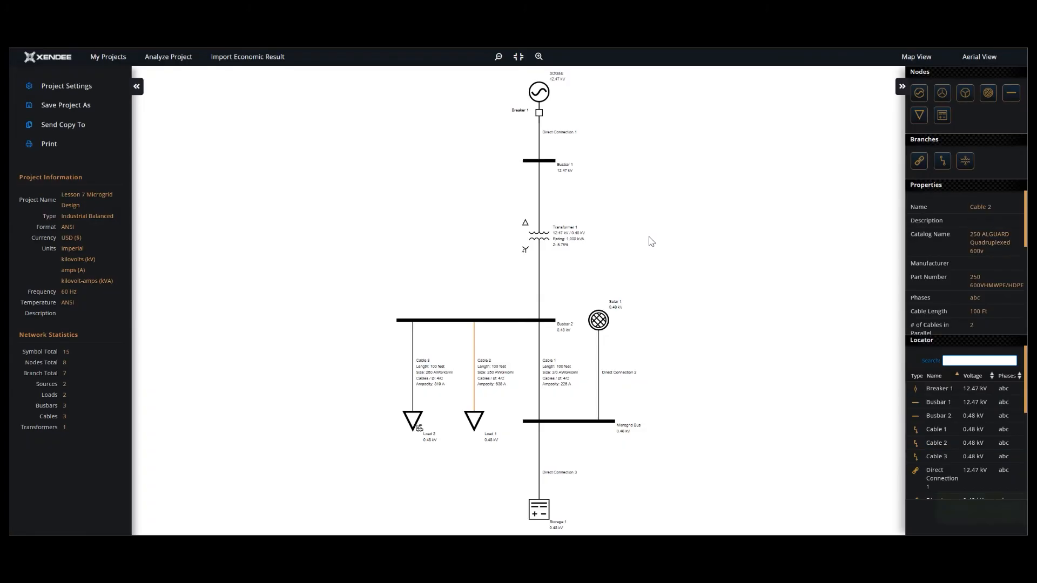
scroll(515, 399, up, 2)
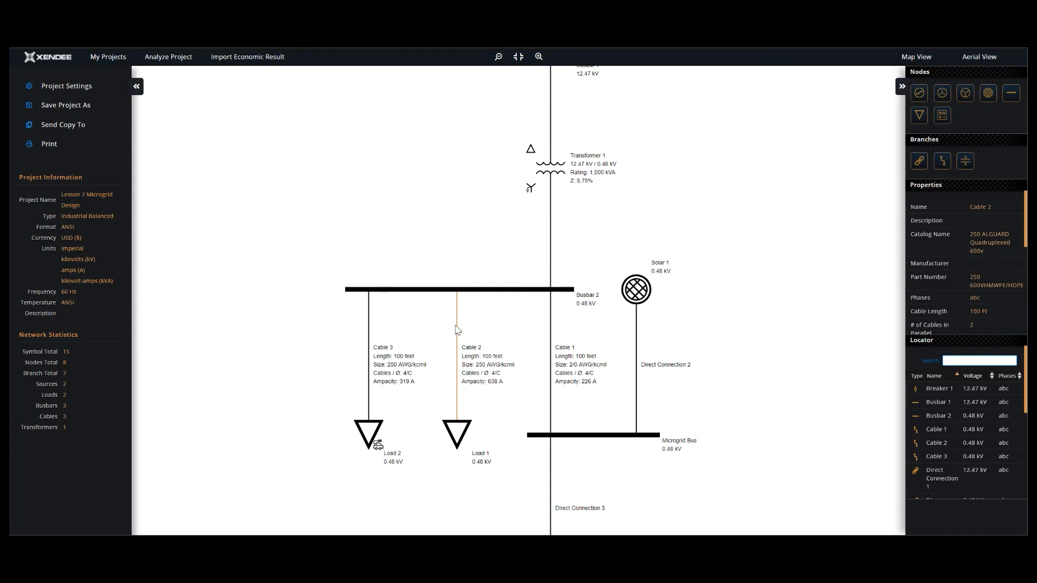
Run another power flow analysis named Grid Tied 250 x 2 Power Flow Analysis study with only the July Day 15 H12 profile.
click(180, 57)
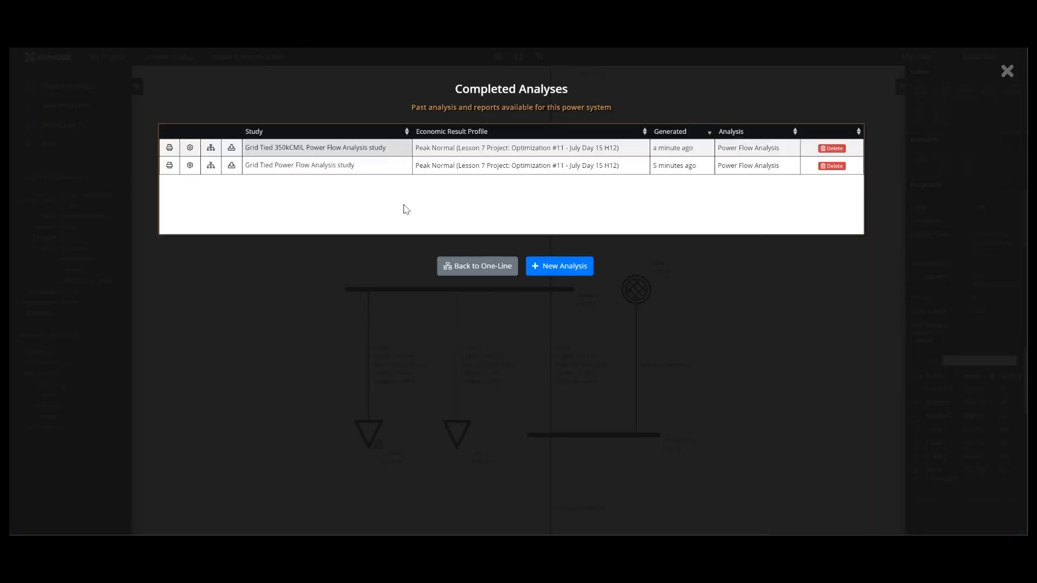
click(541, 272)
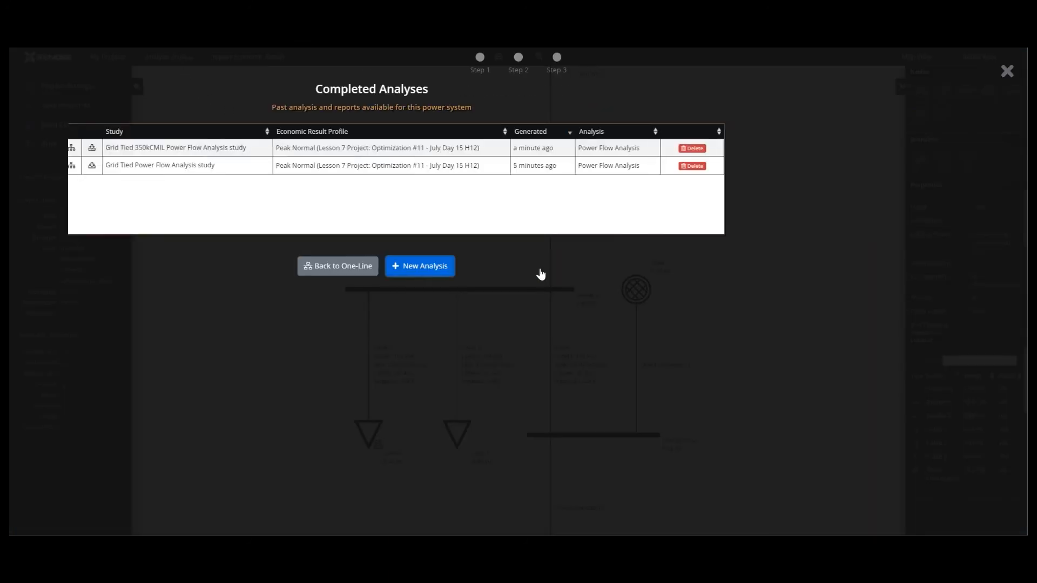
click(541, 323)
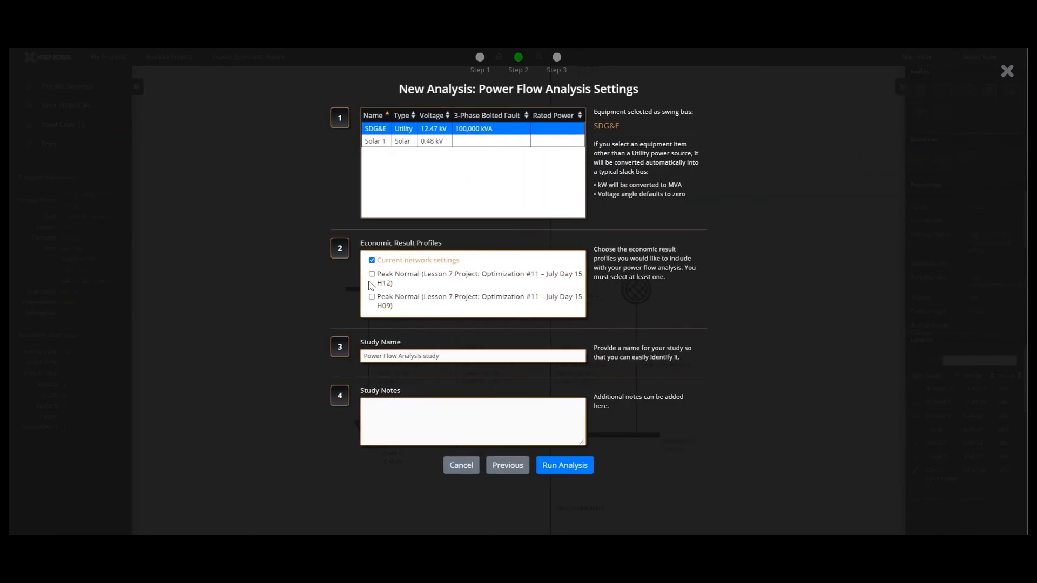
click(372, 274)
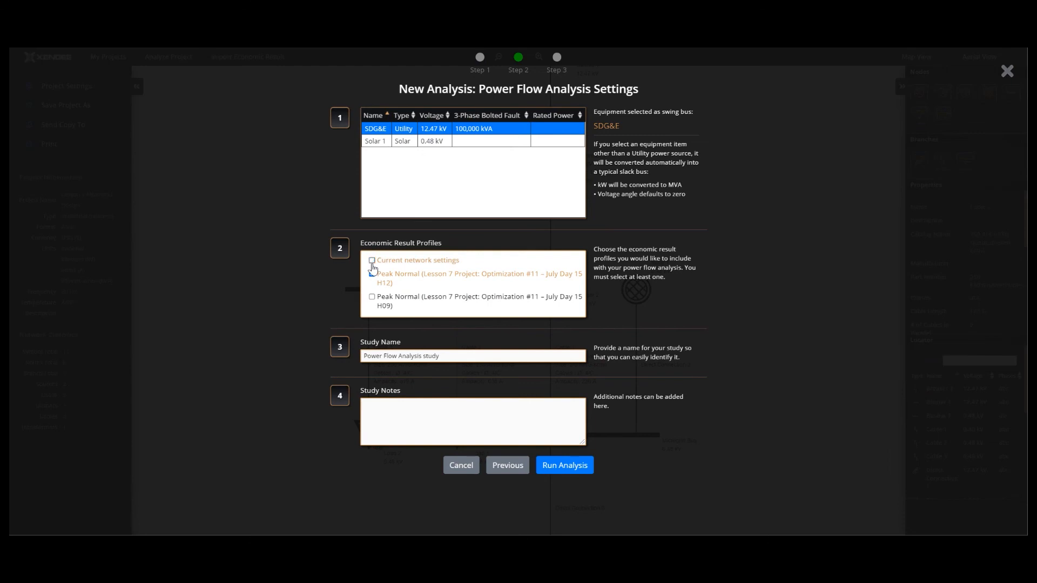
click(371, 260)
click(369, 357)
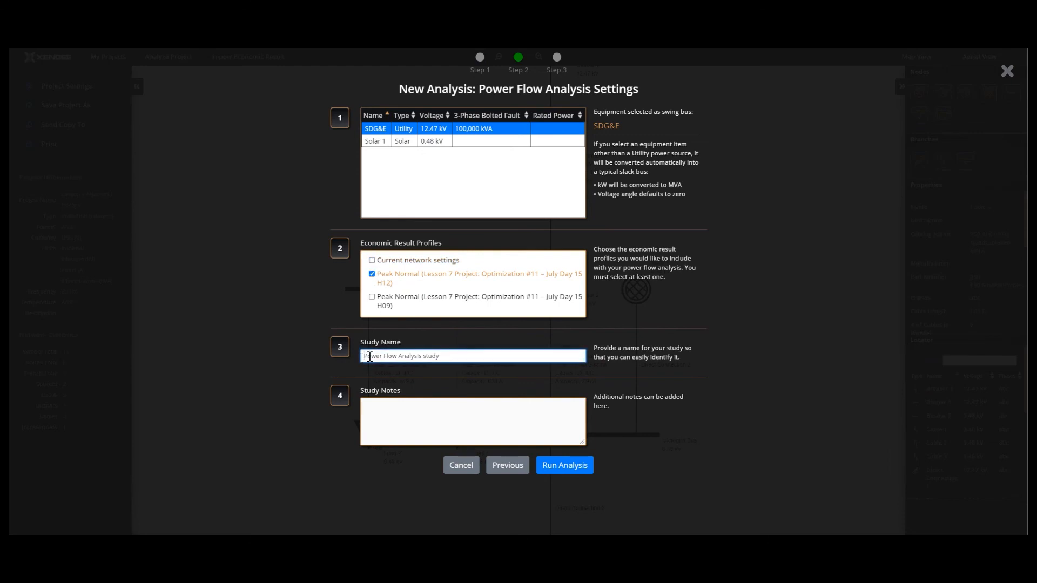
text(Grid Tied 250 x 2)
click(562, 464)
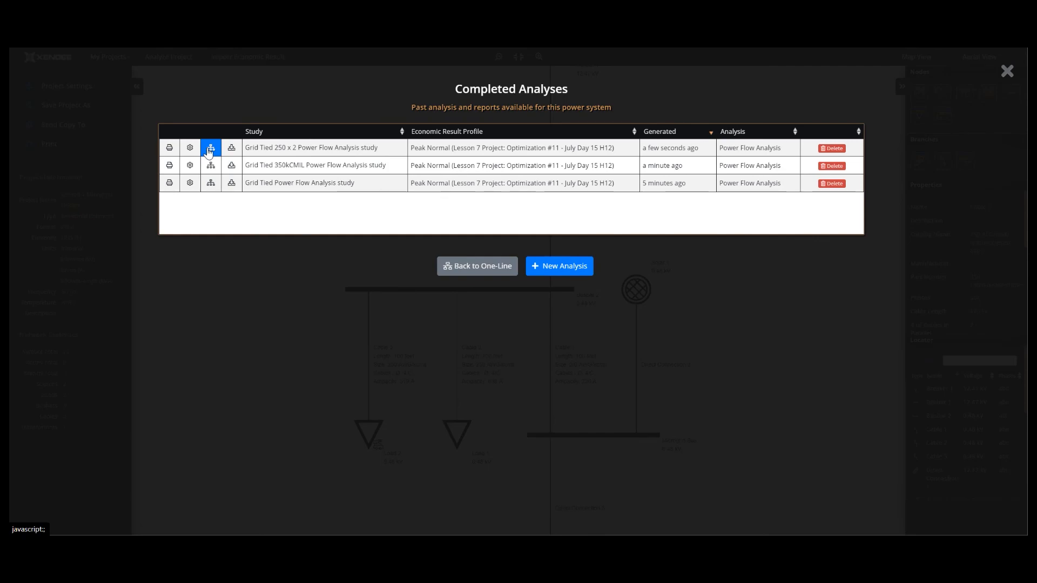
Examine Cable 2's loading and the overall power flow in the Grid Tied 250 x 2 study results, and return to the editable one-line.
click(210, 149)
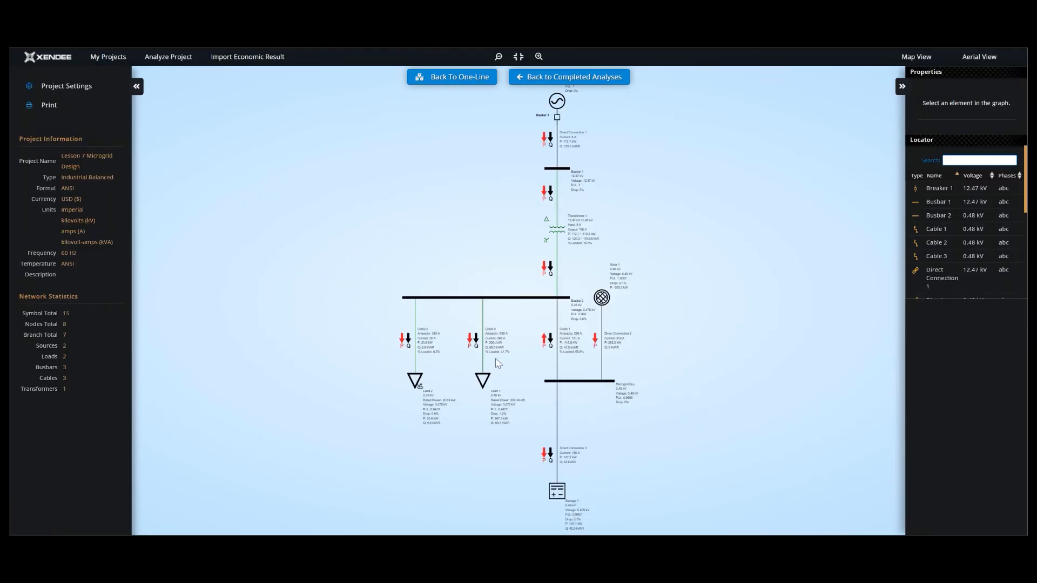
scroll(497, 361, up, 2)
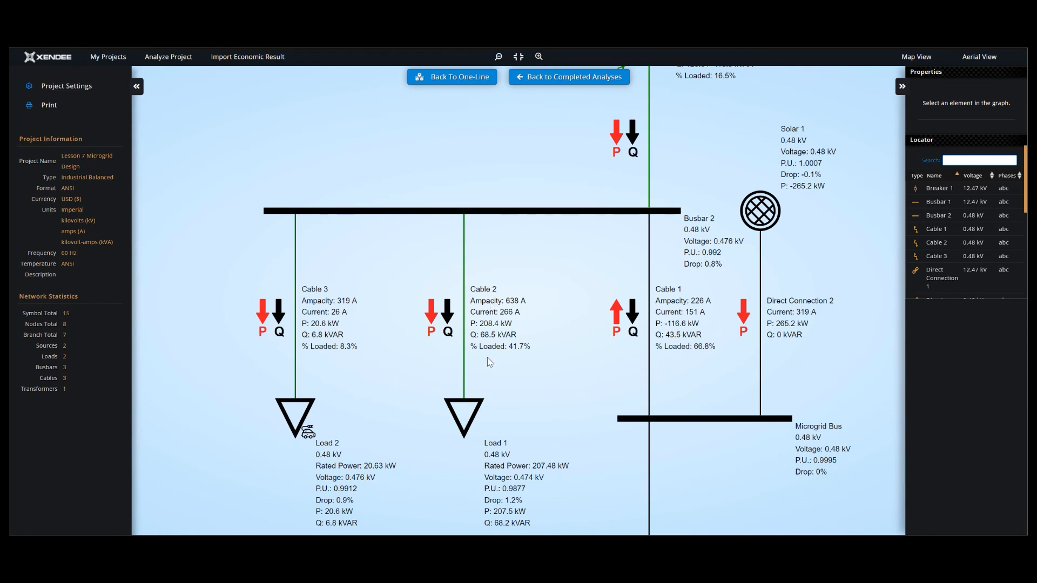
scroll(490, 362, down, 3)
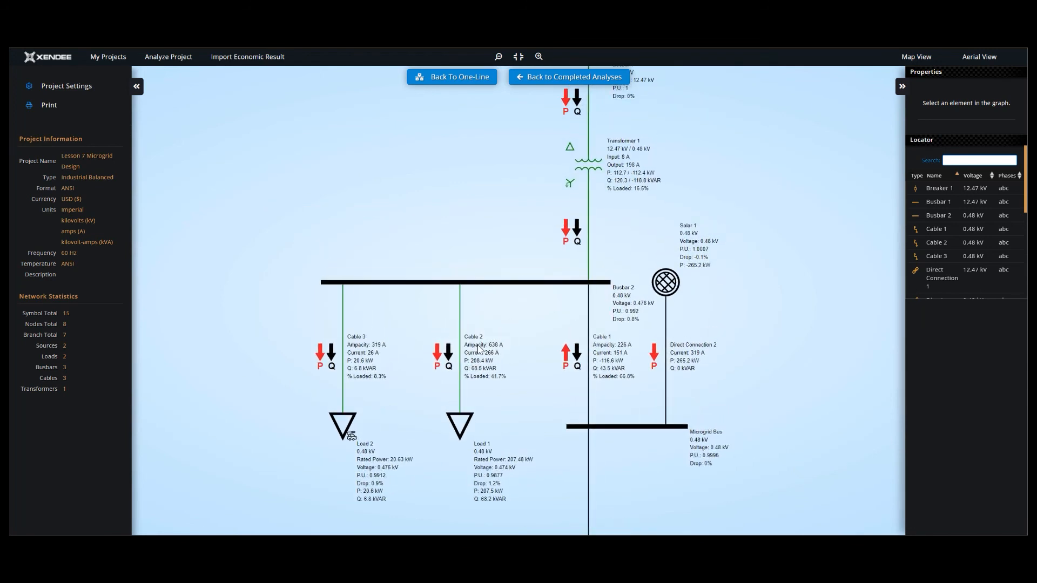
scroll(477, 350, down, 3)
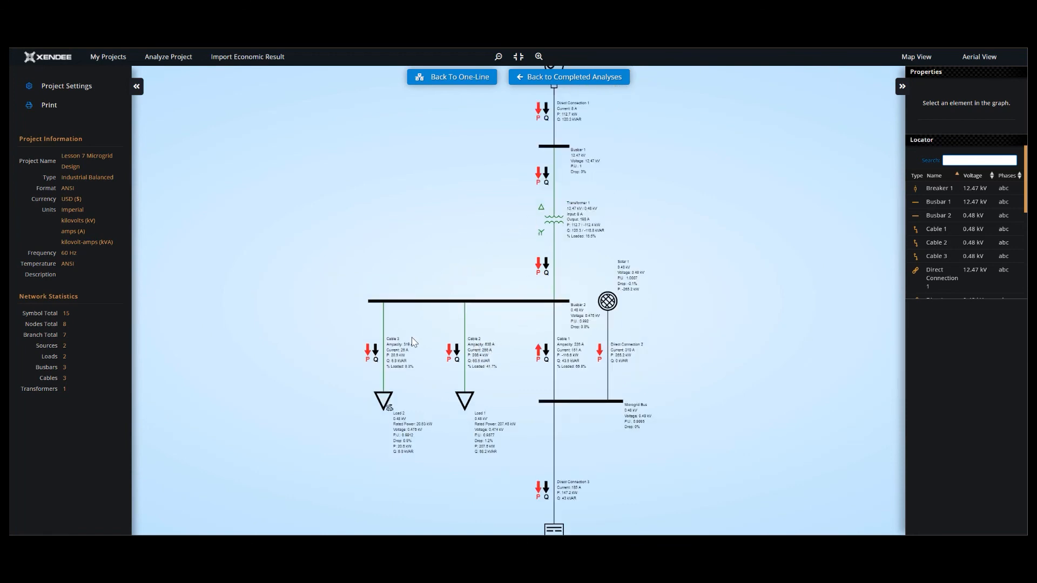
drag(434, 345, 373, 339)
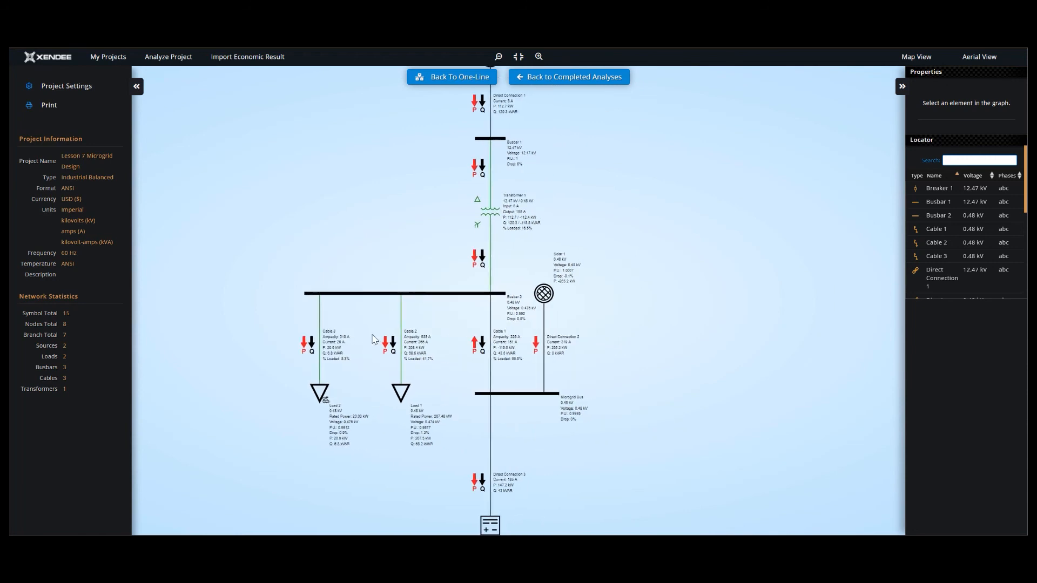
scroll(409, 340, down, 1)
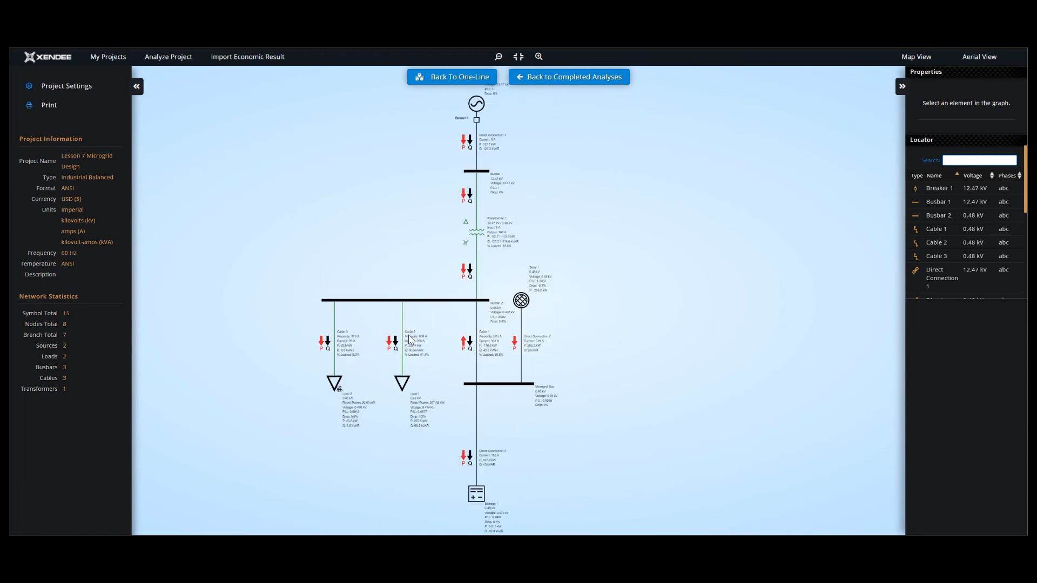
click(555, 82)
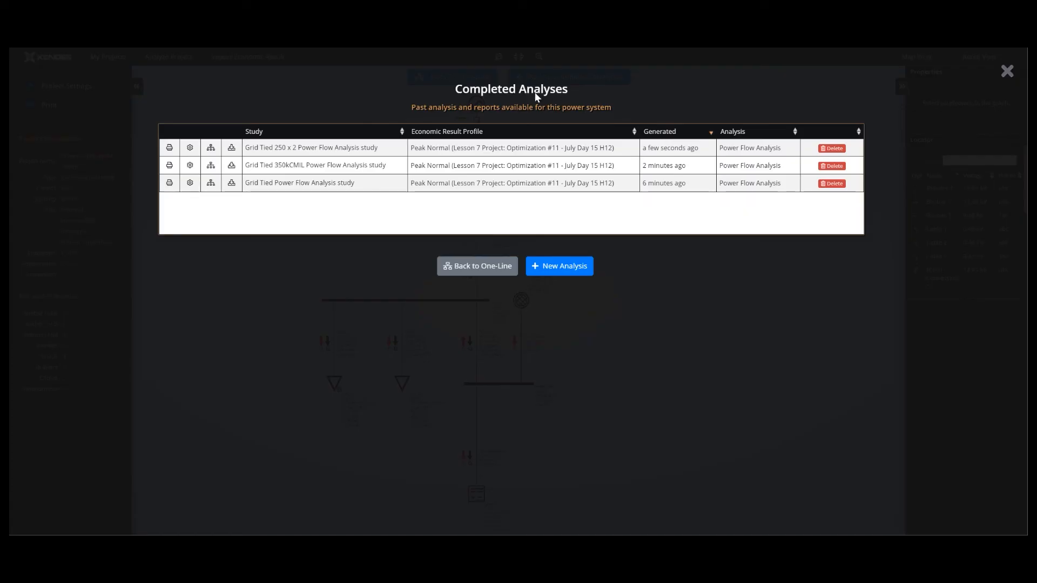
click(469, 262)
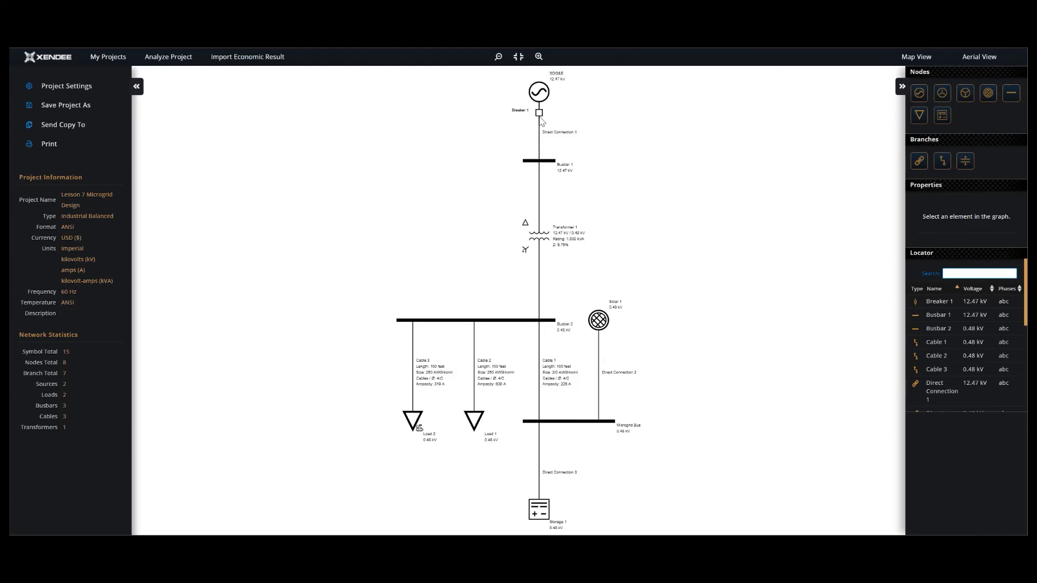